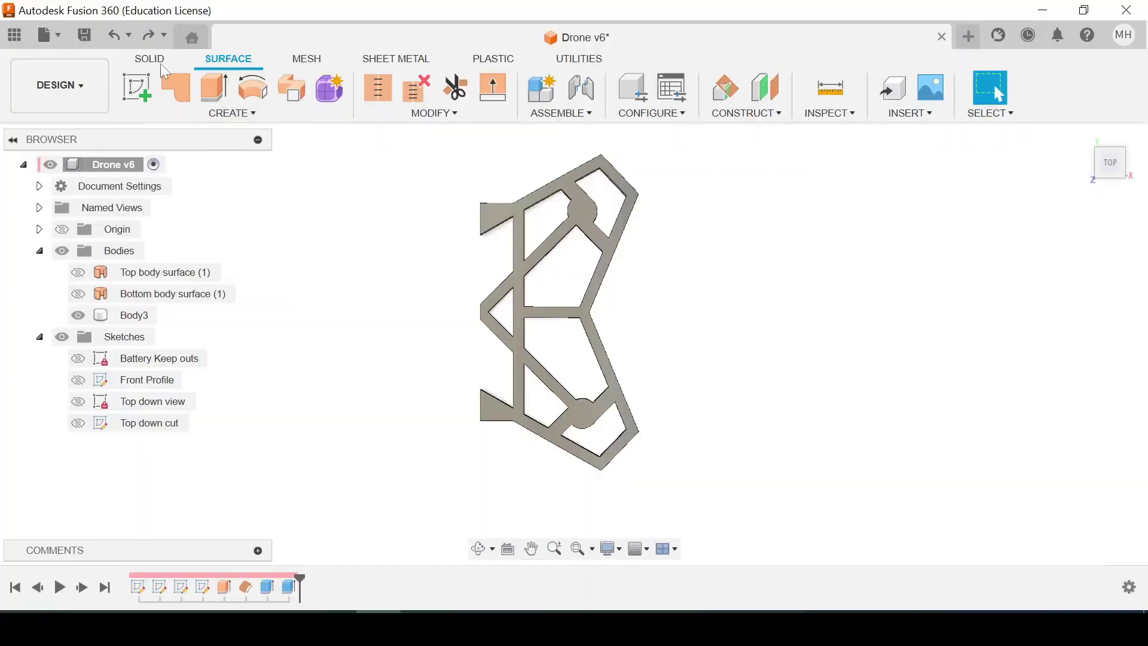
Toggle from the Solid tools back to the Surface tools
{"action": "left_click", "coordinate": [152, 60]}
{"action": "left_click", "coordinate": [236, 66]}
Offset the Top body surface by 0 mm into Body6, then show the Top down view sketch
{"action": "left_click", "coordinate": [232, 113]}
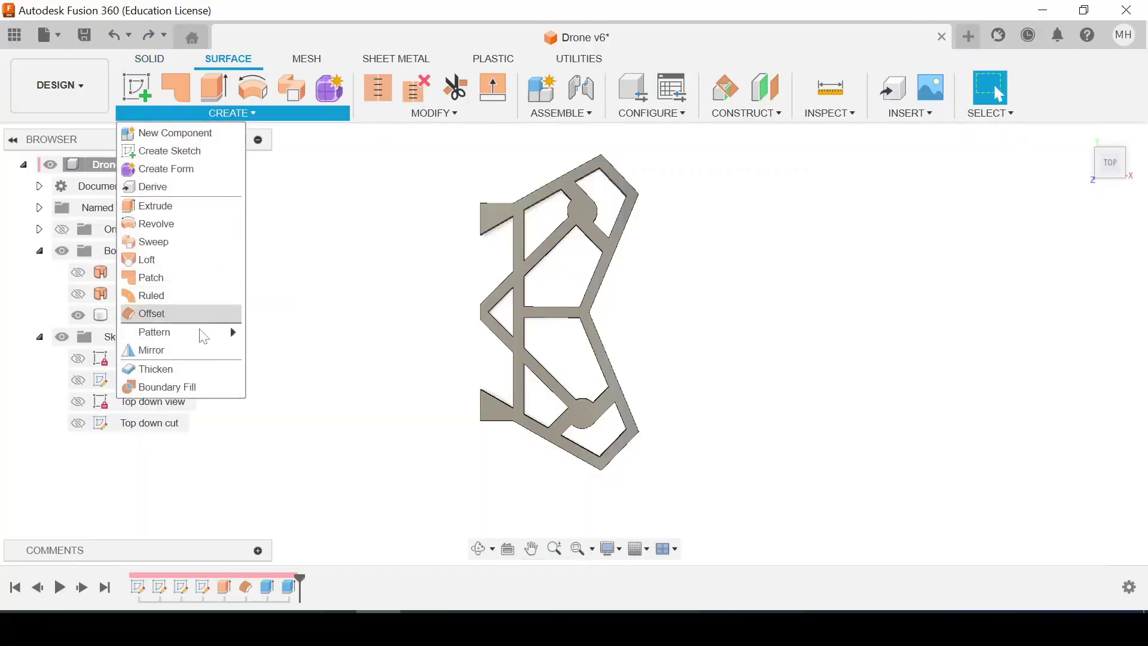
{"action": "left_click", "coordinate": [197, 313]}
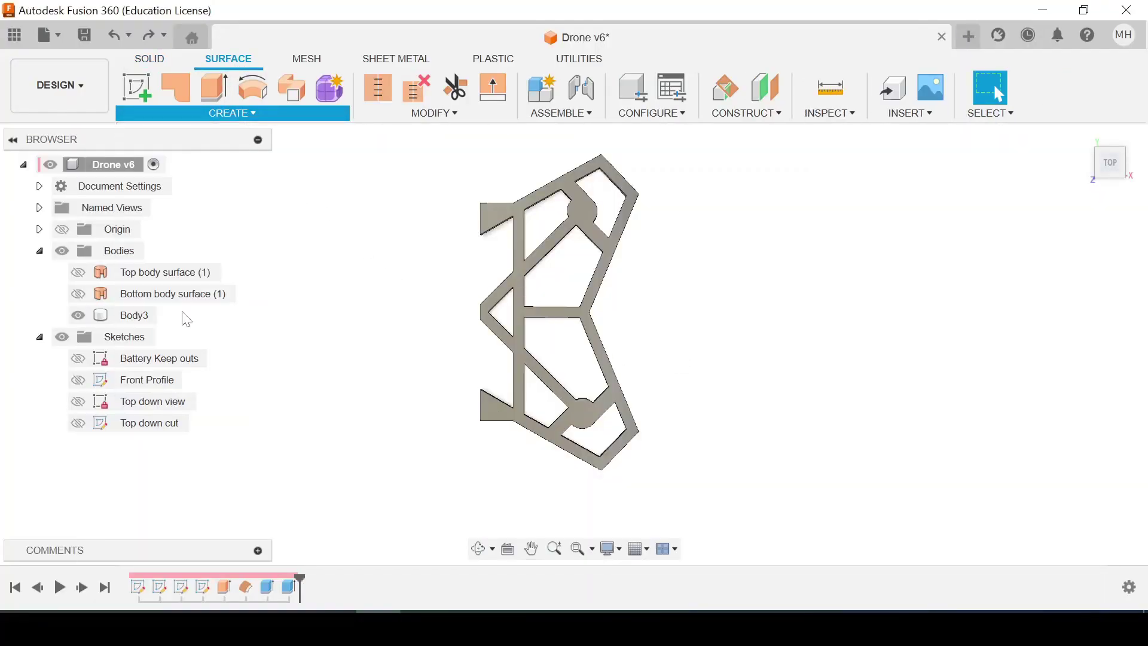
{"action": "left_click", "coordinate": [174, 270]}
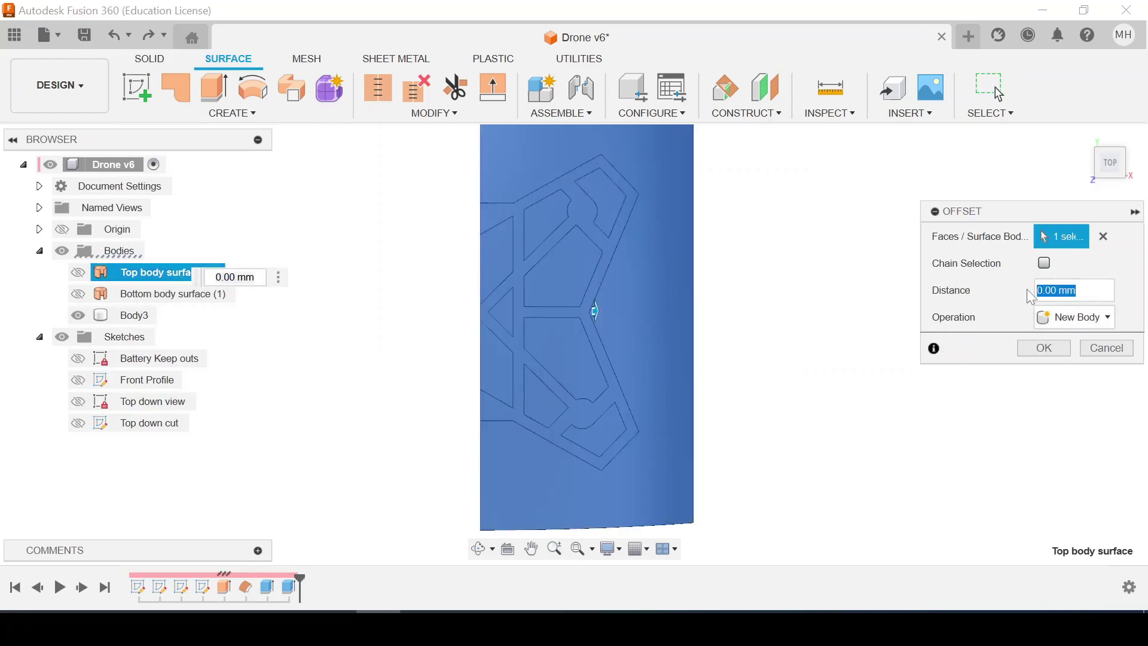
{"action": "left_click", "coordinate": [1062, 353]}
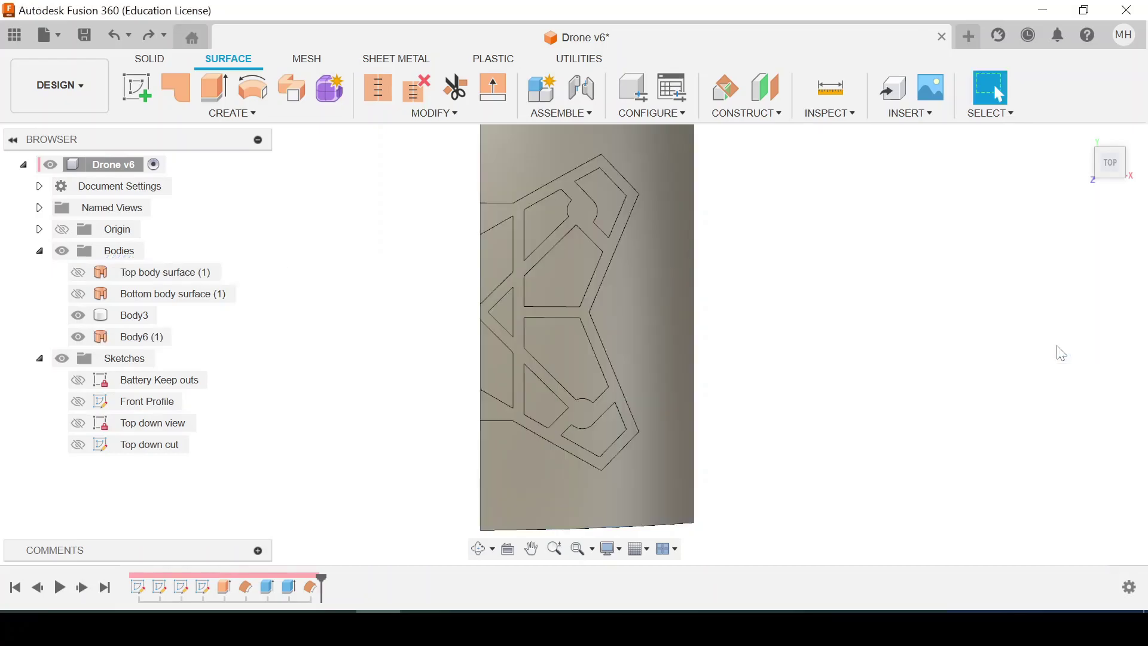
{"action": "left_click", "coordinate": [76, 425]}
{"action": "left_click", "coordinate": [482, 548]}
{"action": "left_click_drag", "start_coordinate": [504, 442], "coordinate": [510, 388]}
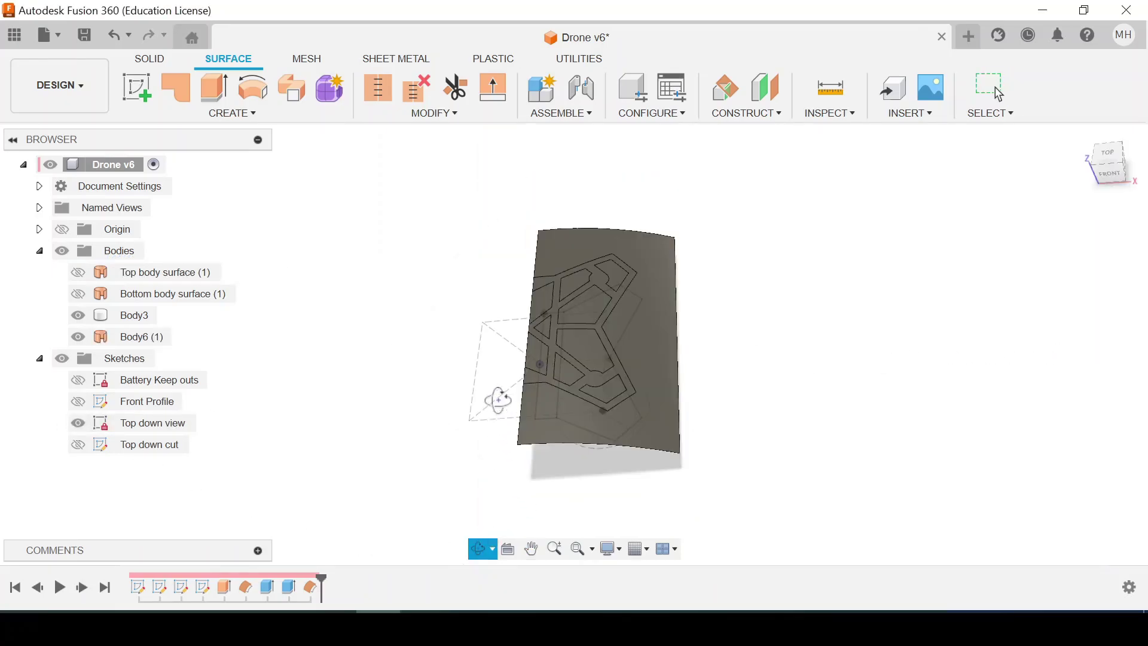
{"action": "left_click", "coordinate": [456, 88]}
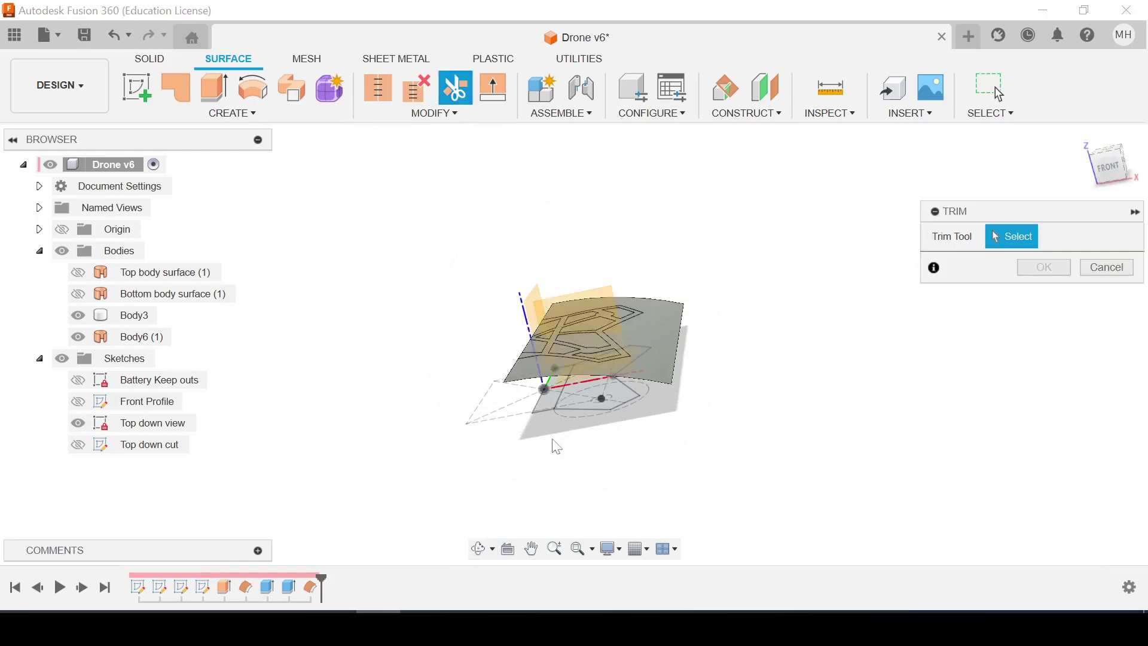
{"action": "scroll", "coordinate": [592, 397], "scroll_direction": "up", "scroll_amount": 3}
{"action": "left_click", "coordinate": [598, 398]}
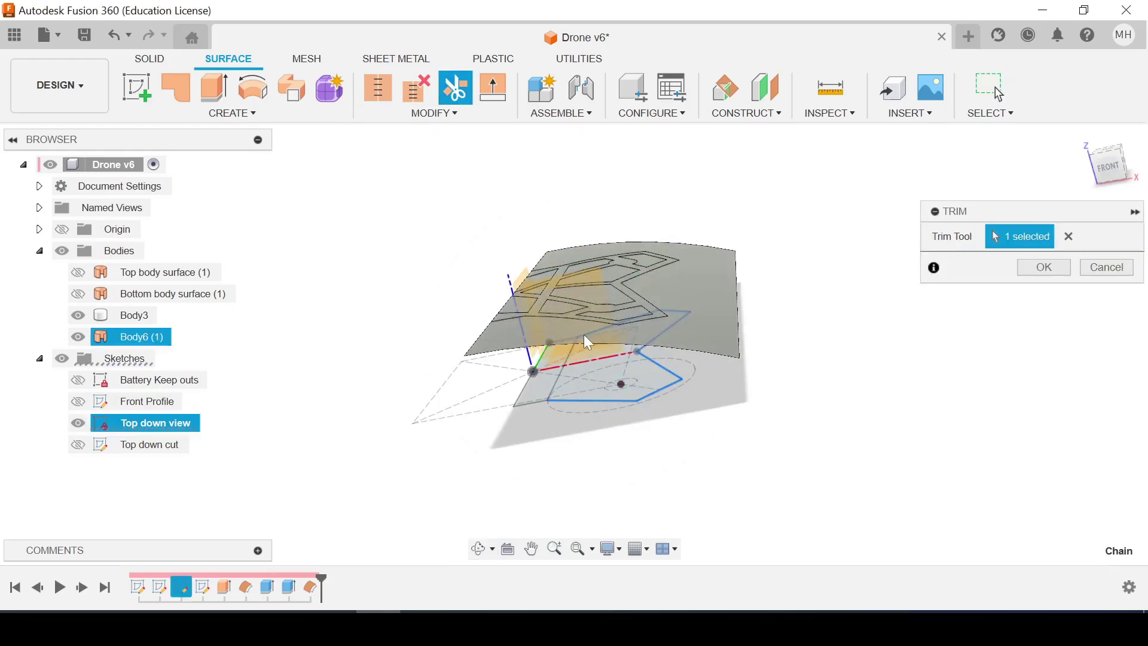
{"action": "scroll", "coordinate": [574, 344], "scroll_direction": "up", "scroll_amount": 3}
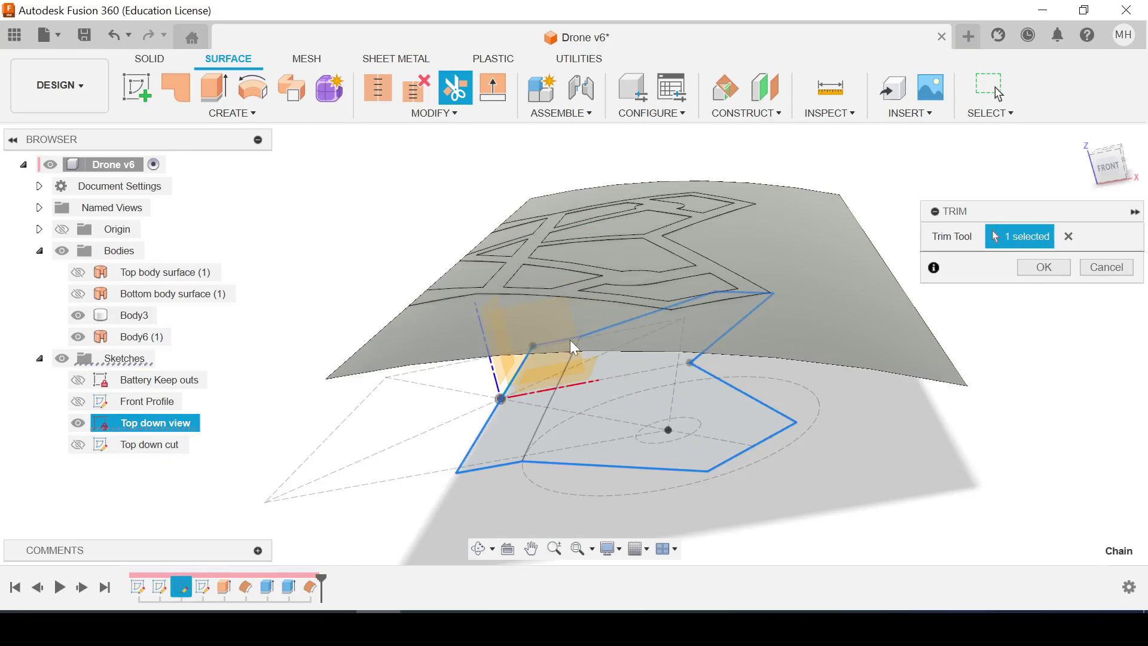
{"action": "scroll", "coordinate": [565, 344], "scroll_direction": "up", "scroll_amount": 3}
{"action": "scroll", "coordinate": [787, 390], "scroll_direction": "down", "scroll_amount": 3}
{"action": "scroll", "coordinate": [837, 365], "scroll_direction": "down", "scroll_amount": 5}
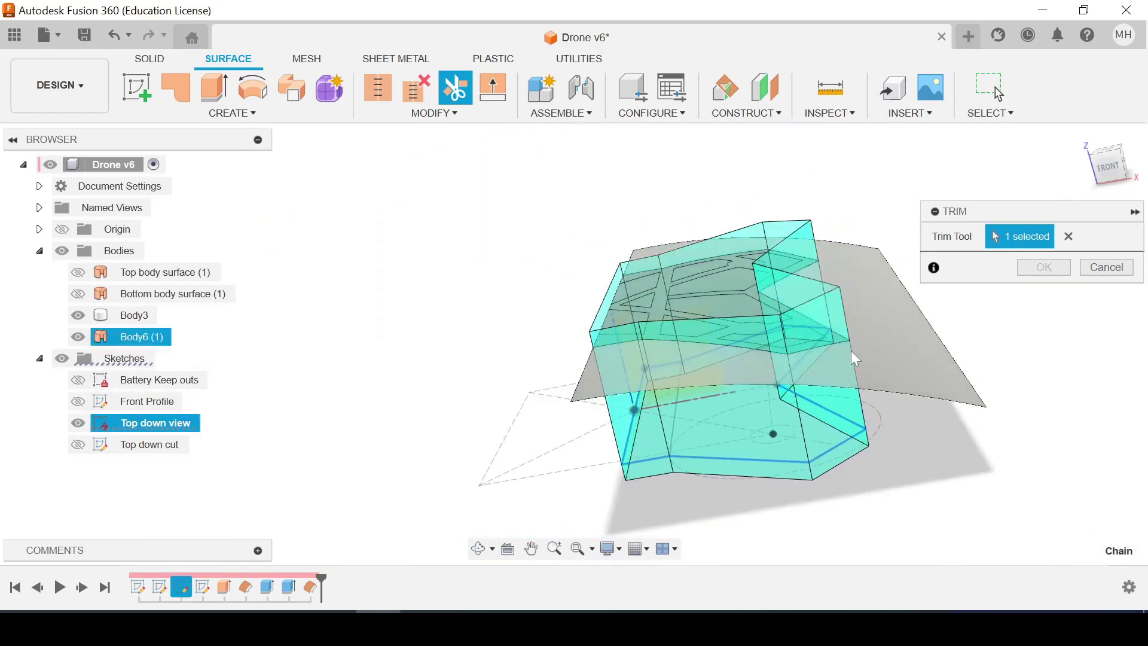
{"action": "left_click", "coordinate": [880, 326]}
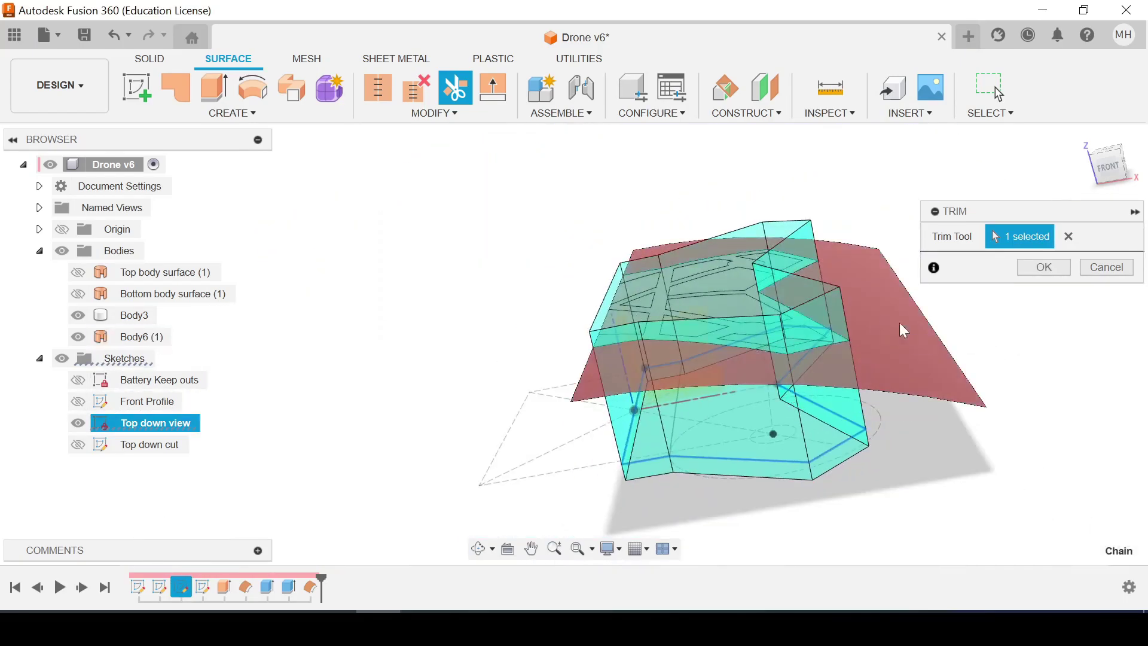
{"action": "left_click", "coordinate": [1038, 267]}
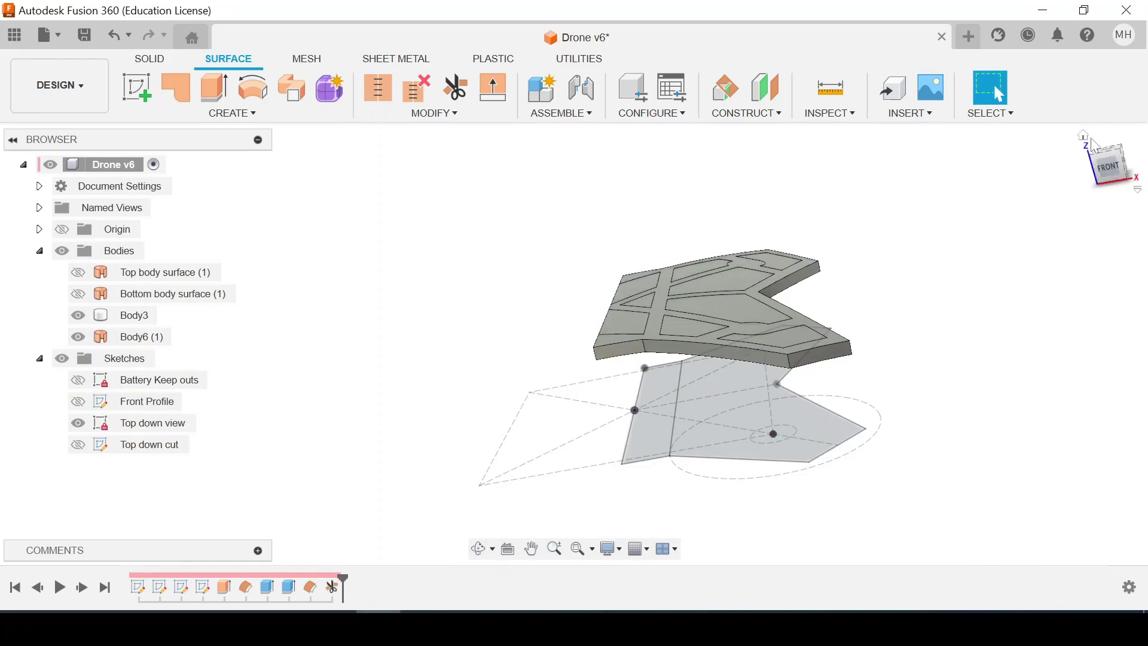
{"action": "left_click", "coordinate": [1084, 137]}
{"action": "middle_click_drag", "start_coordinate": [997, 264], "coordinate": [823, 306]}
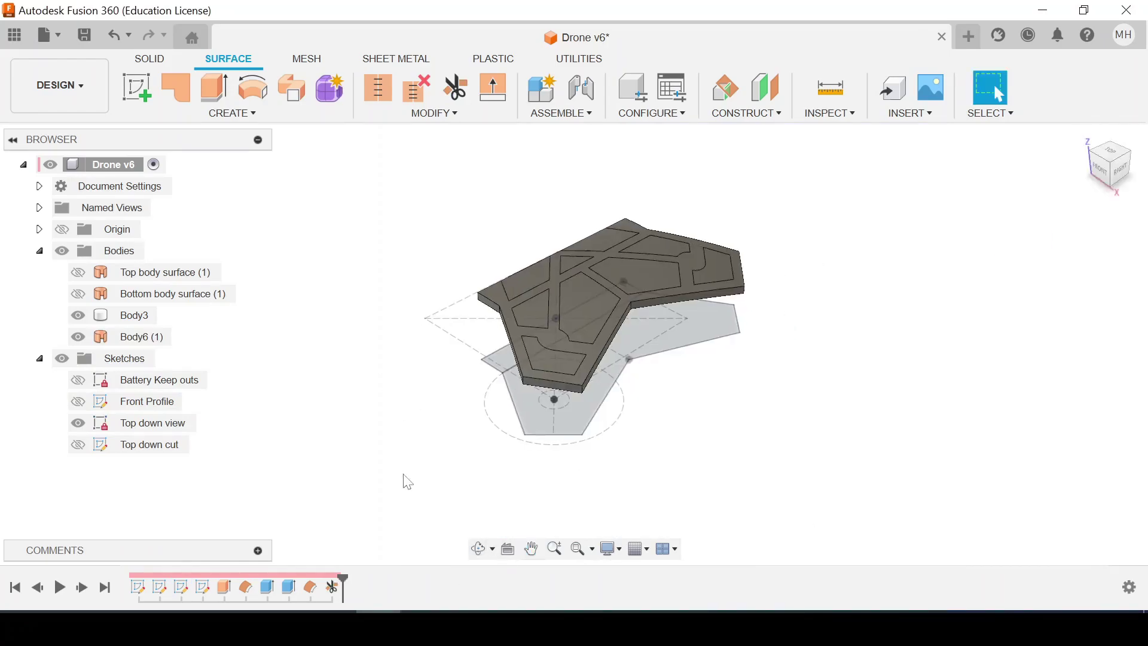
{"action": "right_click", "coordinate": [332, 587]}
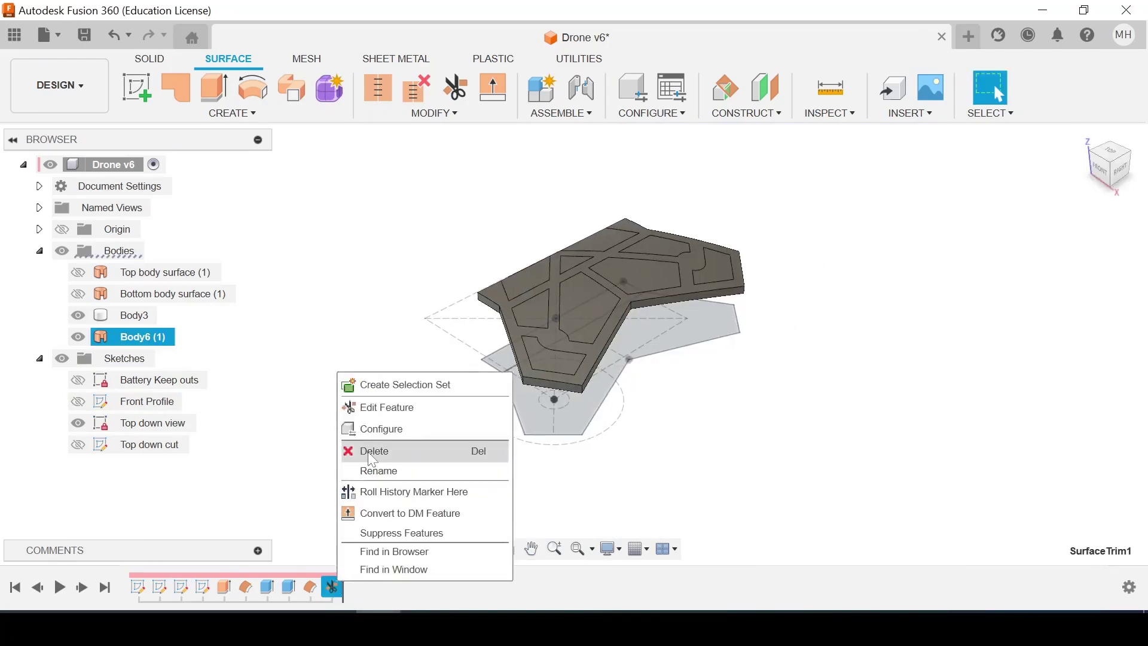
{"action": "left_click", "coordinate": [372, 452]}
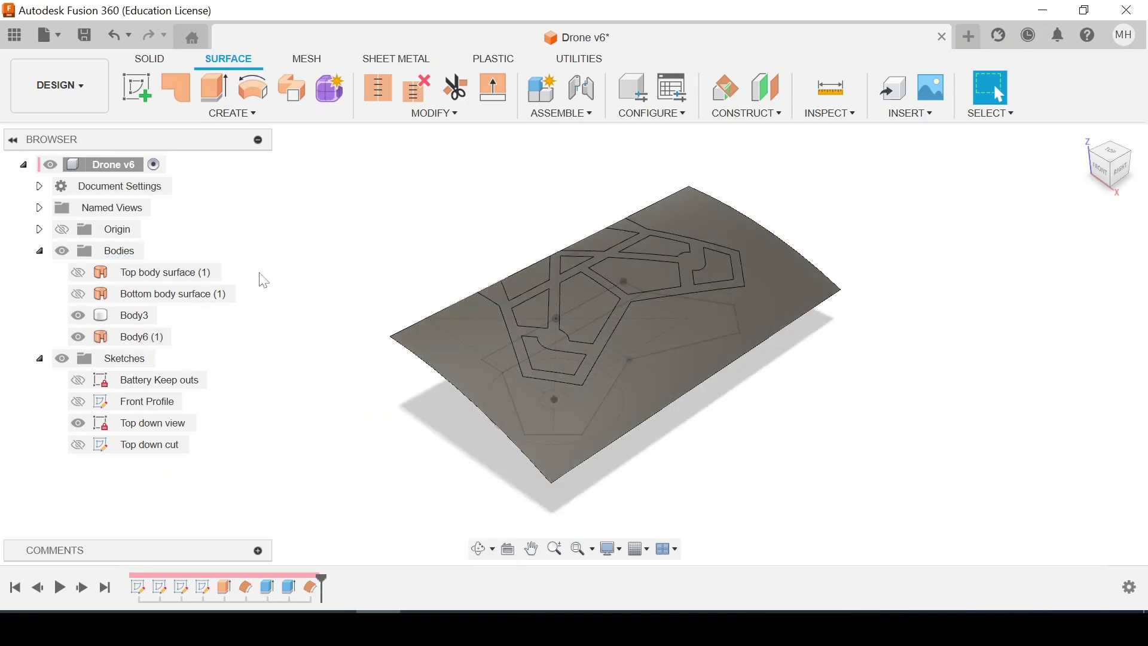
Surface-extrude the two Top down view sketch profiles 125 mm, creating Body7
{"action": "left_click", "coordinate": [213, 88]}
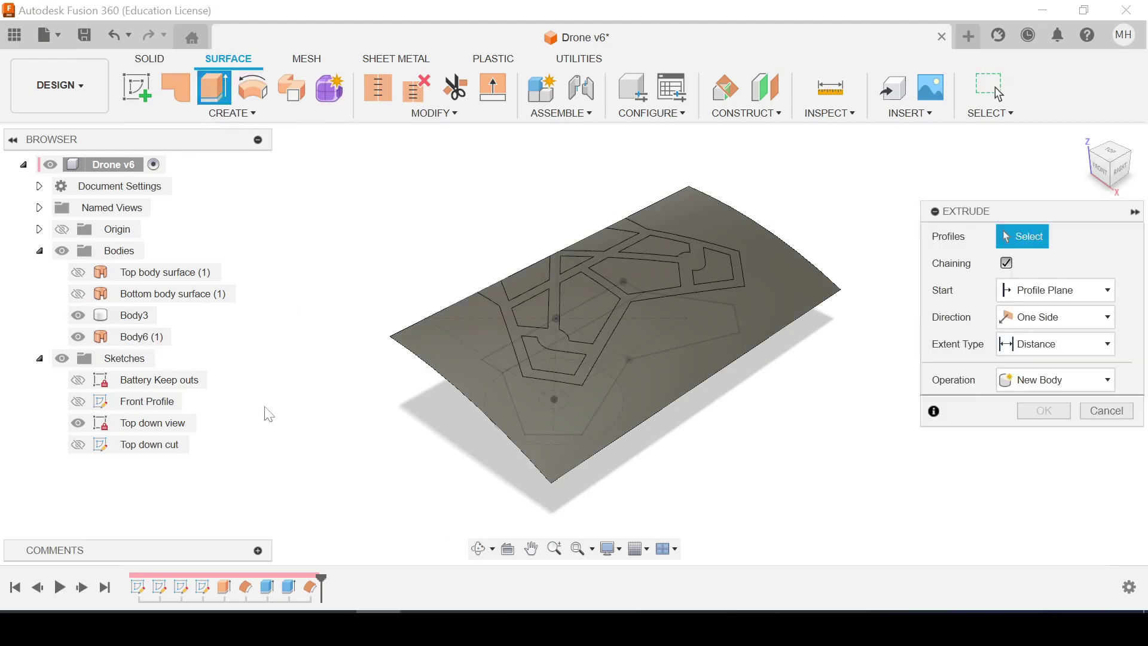
{"action": "left_click", "coordinate": [478, 549]}
{"action": "left_click_drag", "start_coordinate": [494, 478], "coordinate": [494, 429]}
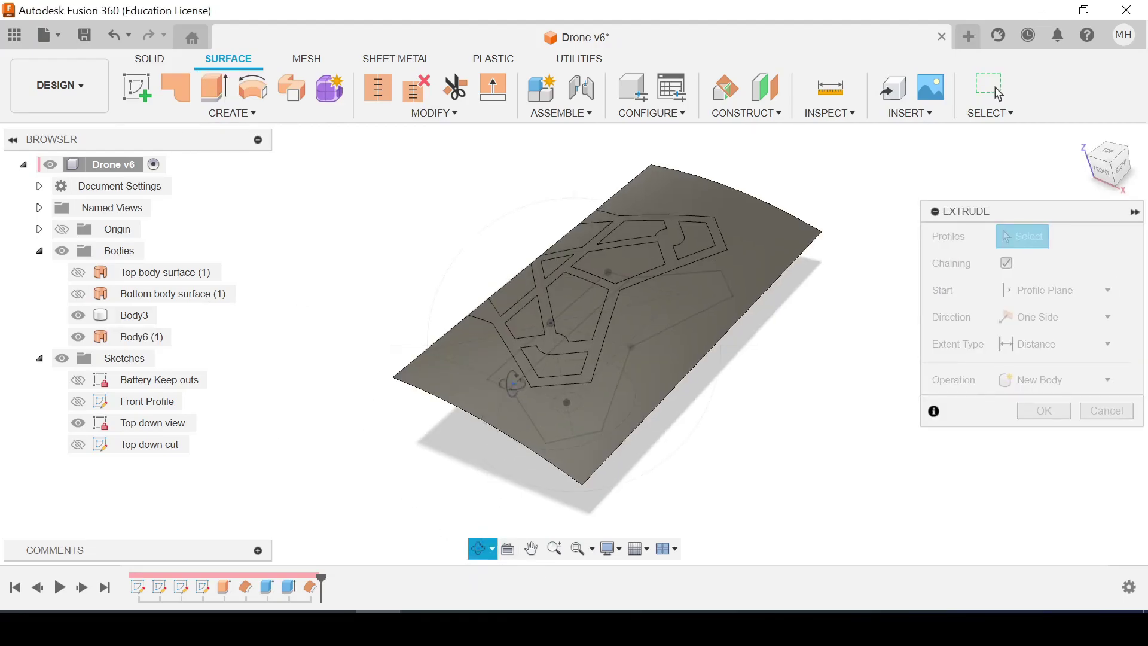
{"action": "left_click_drag", "start_coordinate": [512, 383], "coordinate": [526, 384]}
{"action": "key", "text": "Escape"}
{"action": "left_click", "coordinate": [540, 371]}
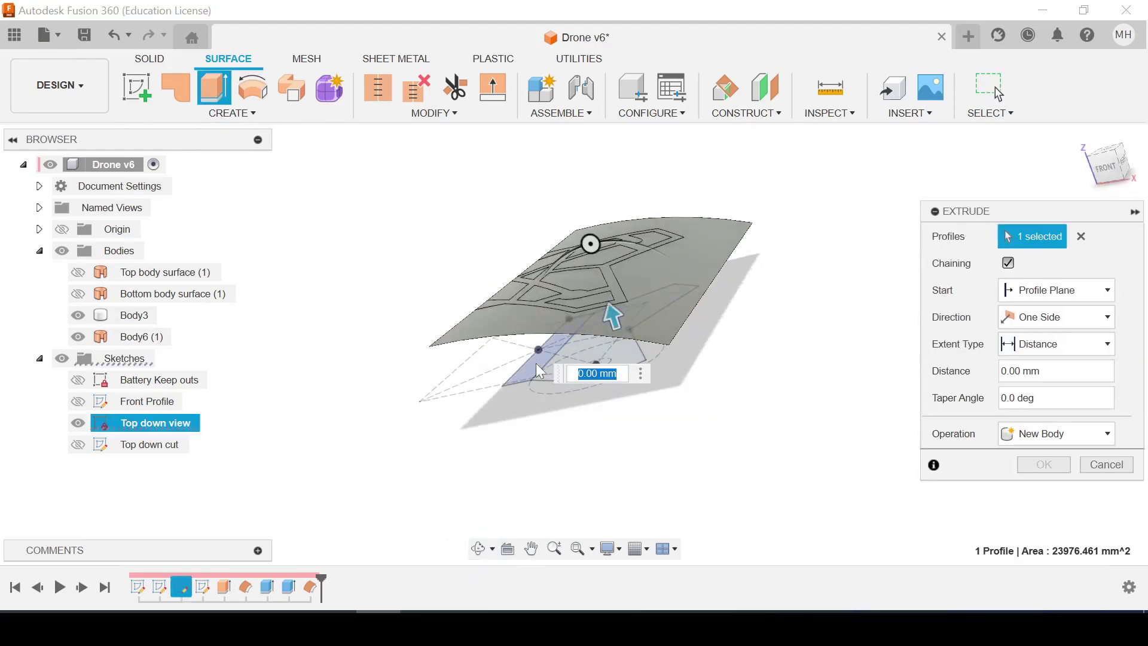
{"action": "left_click", "coordinate": [546, 334]}
{"action": "left_click_drag", "start_coordinate": [544, 329], "coordinate": [517, 225]}
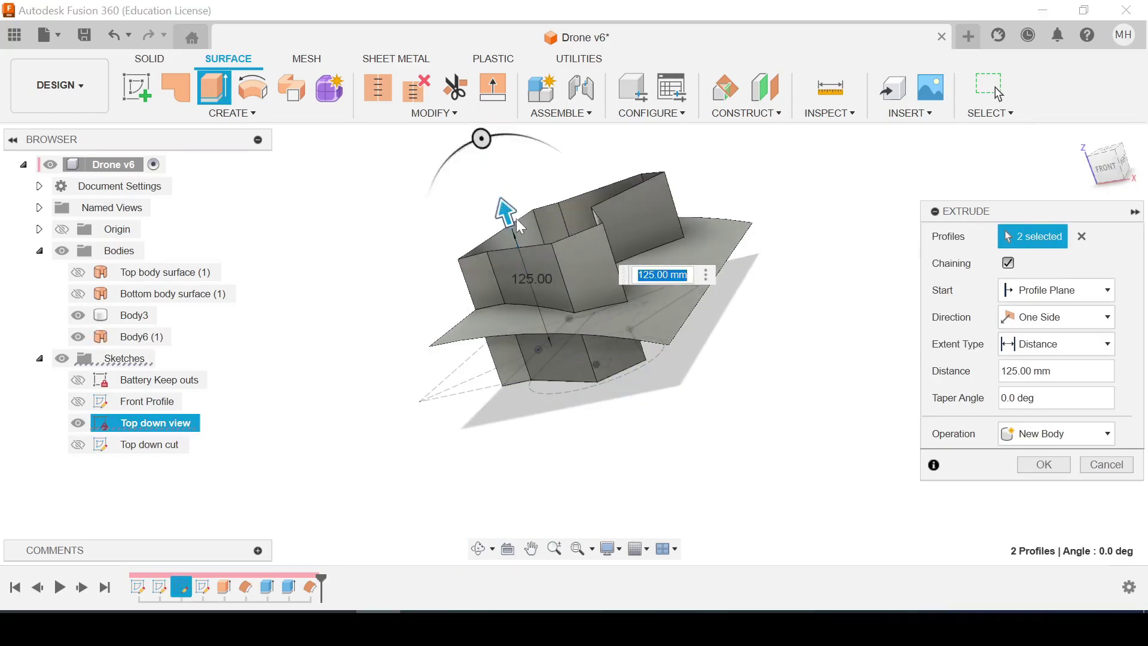
{"action": "left_click", "coordinate": [1044, 465]}
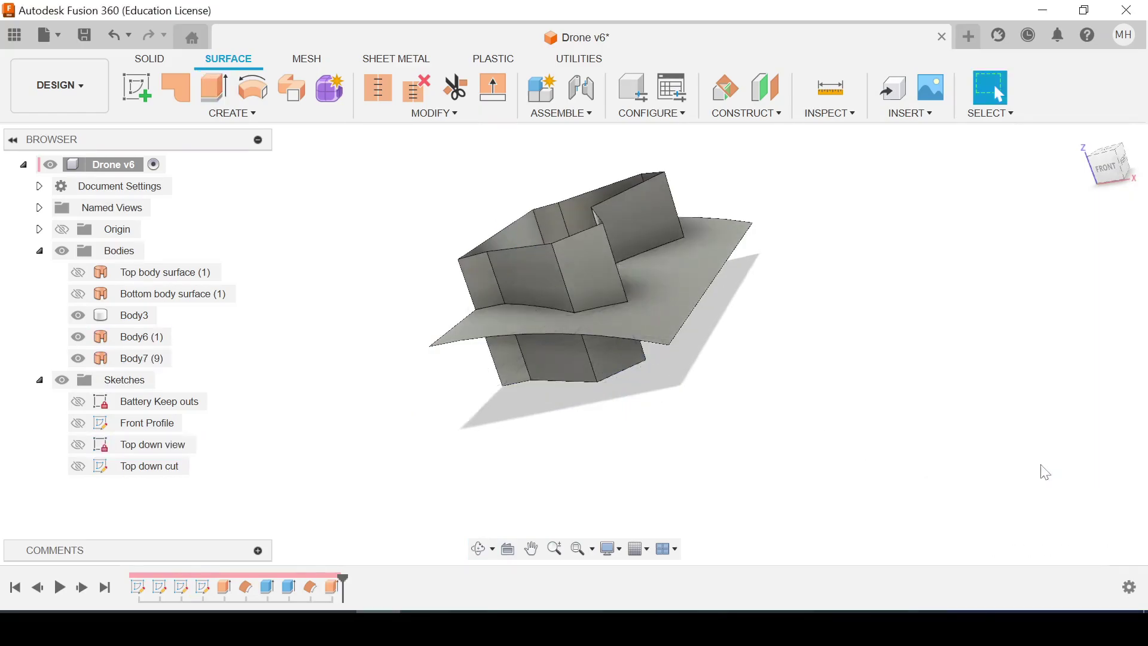
Trim Body6 with Body7 as the tool, removing the outer region
{"action": "key", "text": "t"}
{"action": "left_click", "coordinate": [677, 262]}
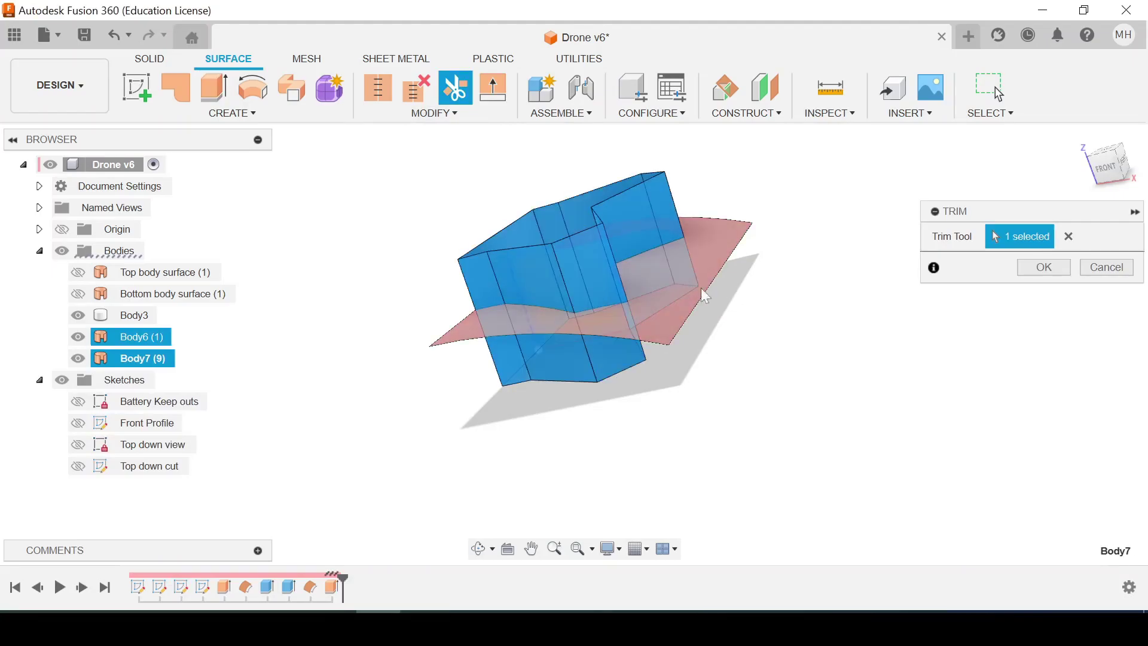
{"action": "left_click", "coordinate": [1044, 268]}
Hide Body3 and Body7 so only trimmed Body6 shows, viewed from the top
{"action": "left_click", "coordinate": [78, 315]}
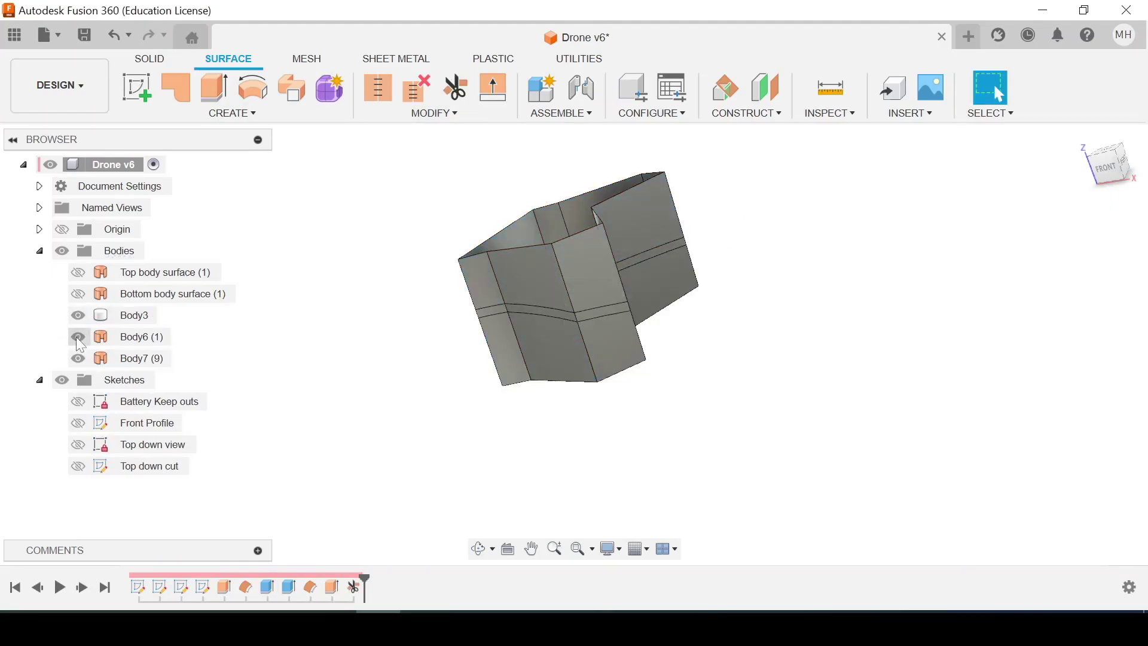
{"action": "left_click", "coordinate": [77, 337]}
{"action": "left_click", "coordinate": [78, 359]}
{"action": "left_click", "coordinate": [78, 337]}
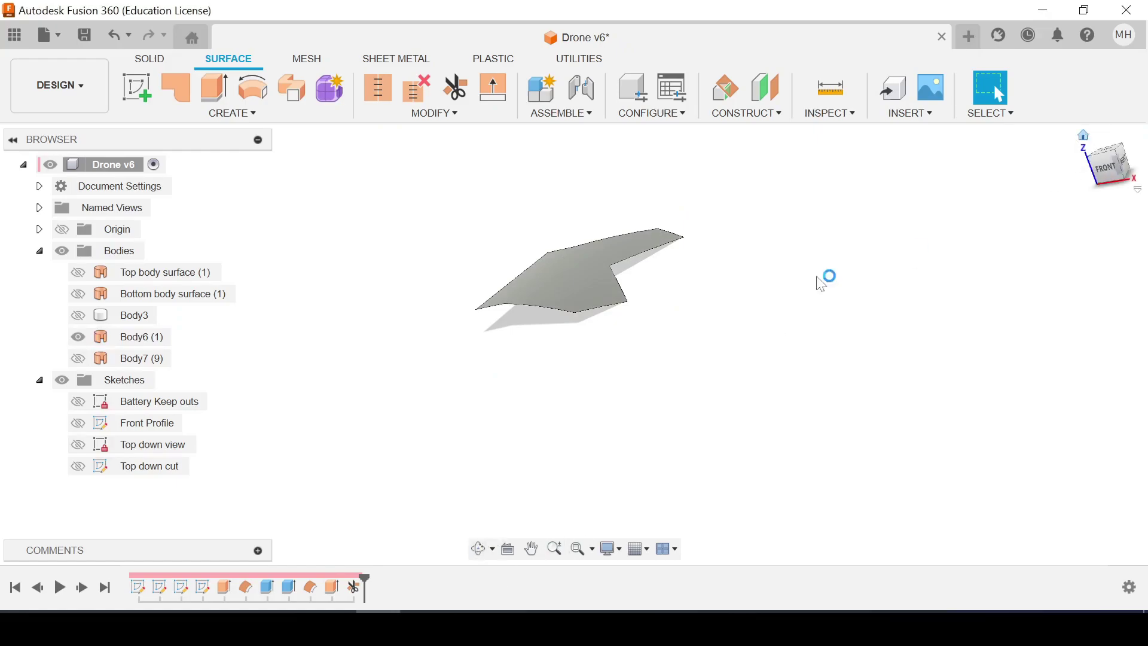
{"action": "mouse_move", "coordinate": [825, 277]}
{"action": "middle_mouse_down", "text": "shift"}
{"action": "mouse_move", "coordinate": [736, 358]}
{"action": "mouse_move", "coordinate": [743, 281]}
{"action": "middle_mouse_up", "text": "shift"}
{"action": "left_click", "coordinate": [1122, 154]}
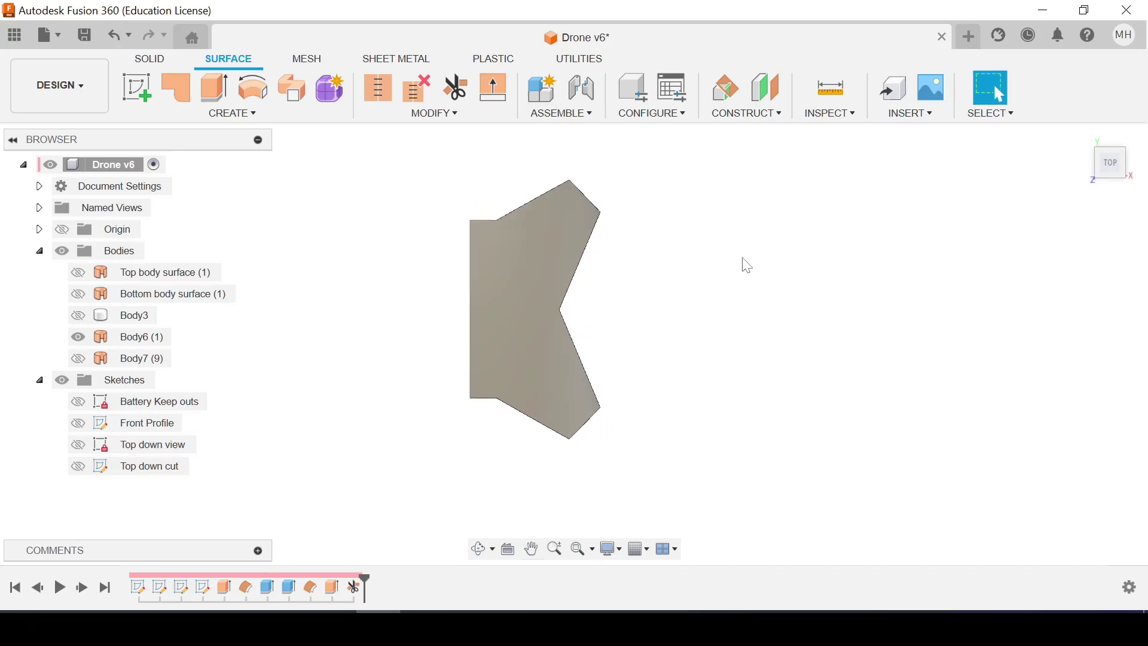
{"action": "left_click", "coordinate": [137, 88]}
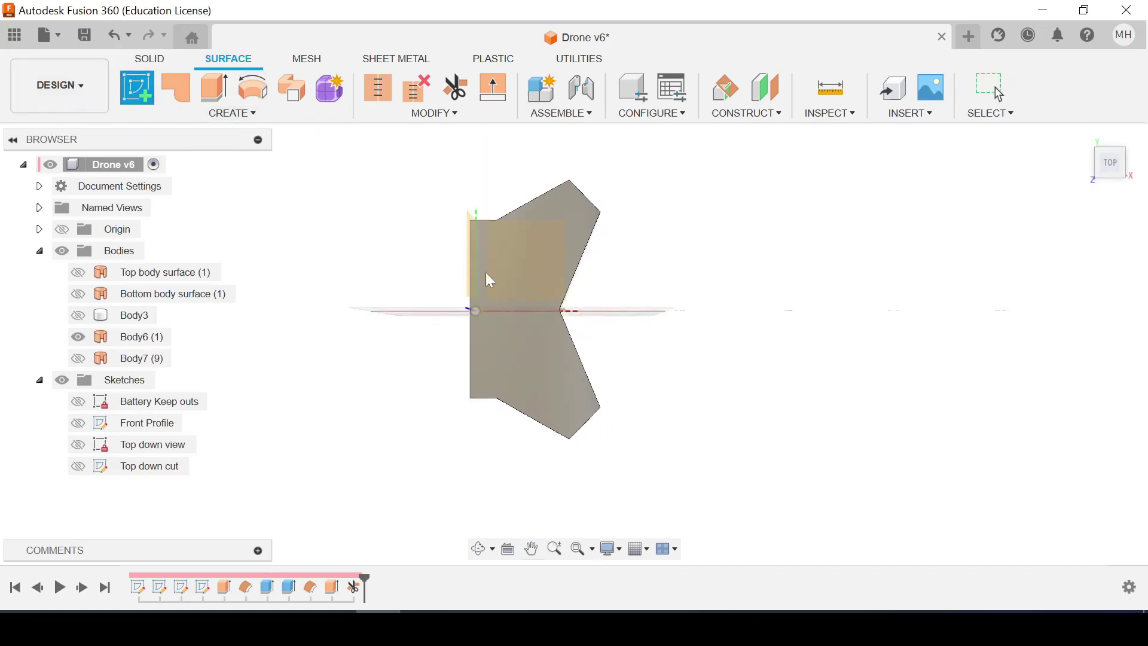
Start a sketch on the plate surface and project three plate edges into it
{"action": "left_click", "coordinate": [529, 250]}
{"action": "left_click", "coordinate": [213, 113]}
{"action": "mouse_move", "coordinate": [174, 386]}
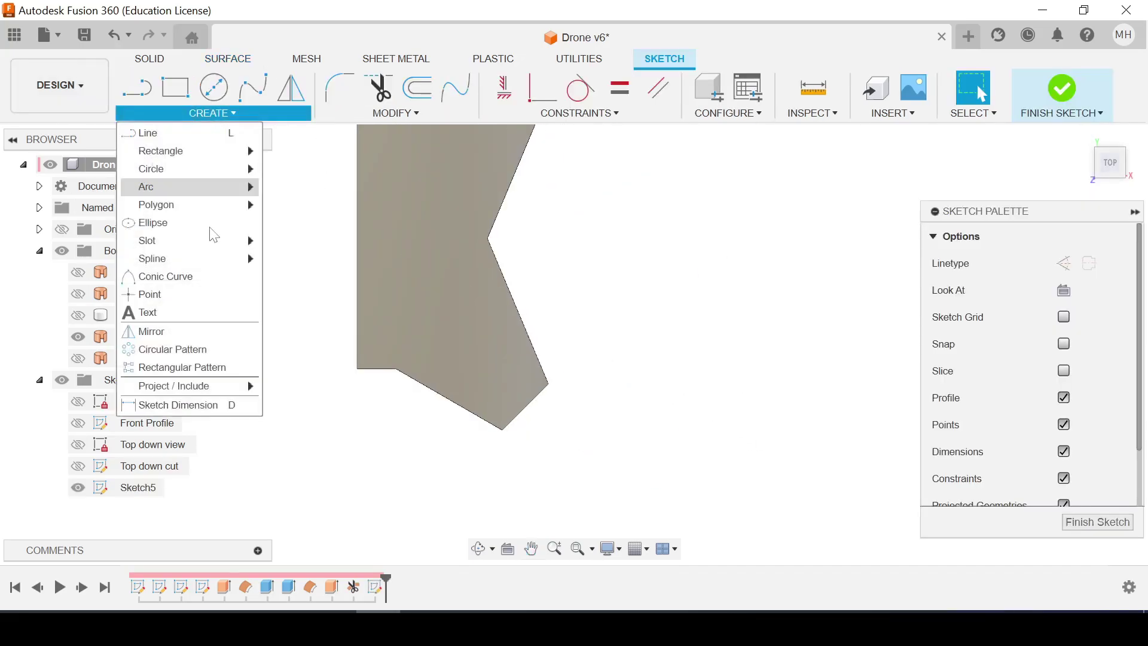
{"action": "left_click", "coordinate": [325, 386]}
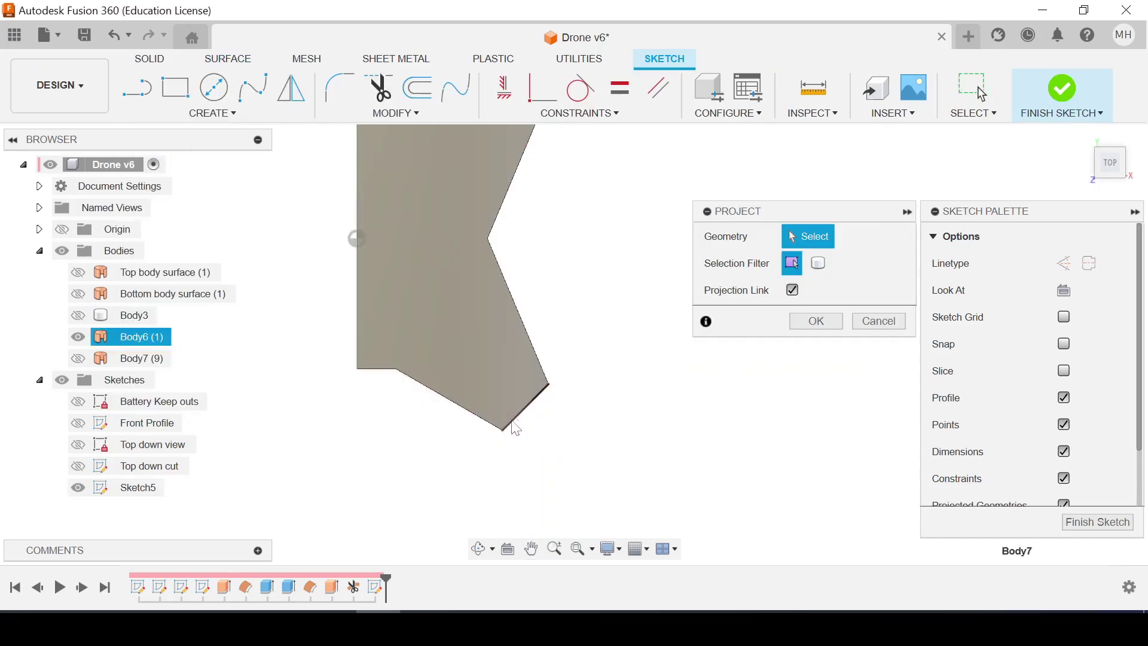
{"action": "left_click", "coordinate": [535, 387]}
{"action": "left_click", "coordinate": [538, 384]}
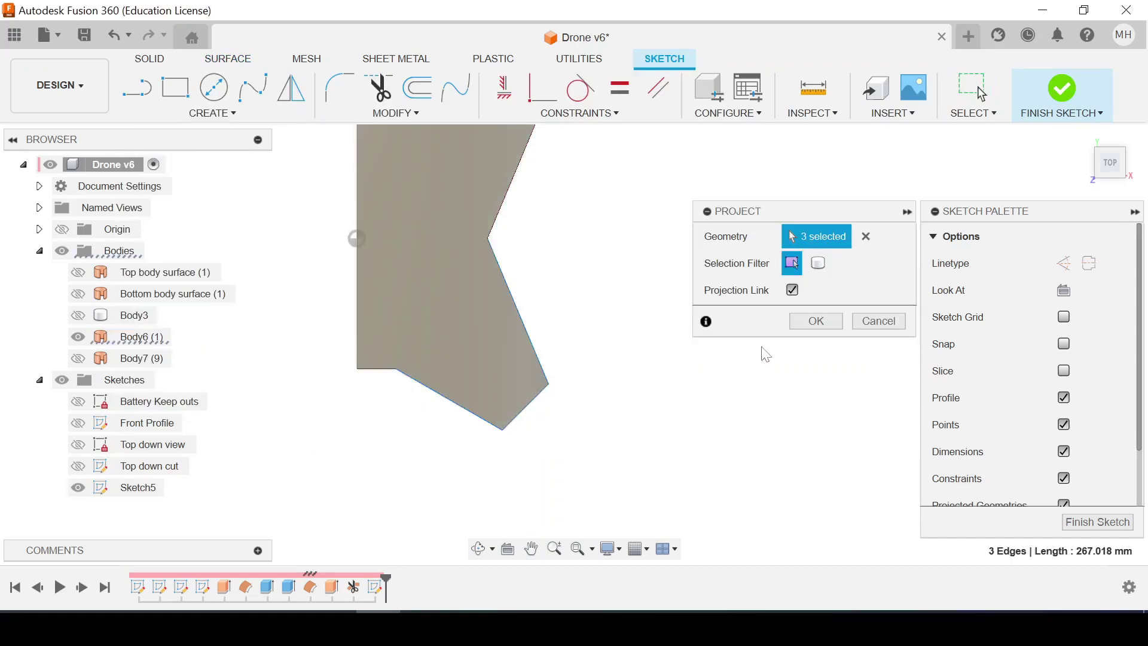
{"action": "left_click", "coordinate": [804, 322]}
Draw a construction line running up and right below the plate corner
{"action": "middle_click_drag", "start_coordinate": [608, 467], "coordinate": [616, 418]}
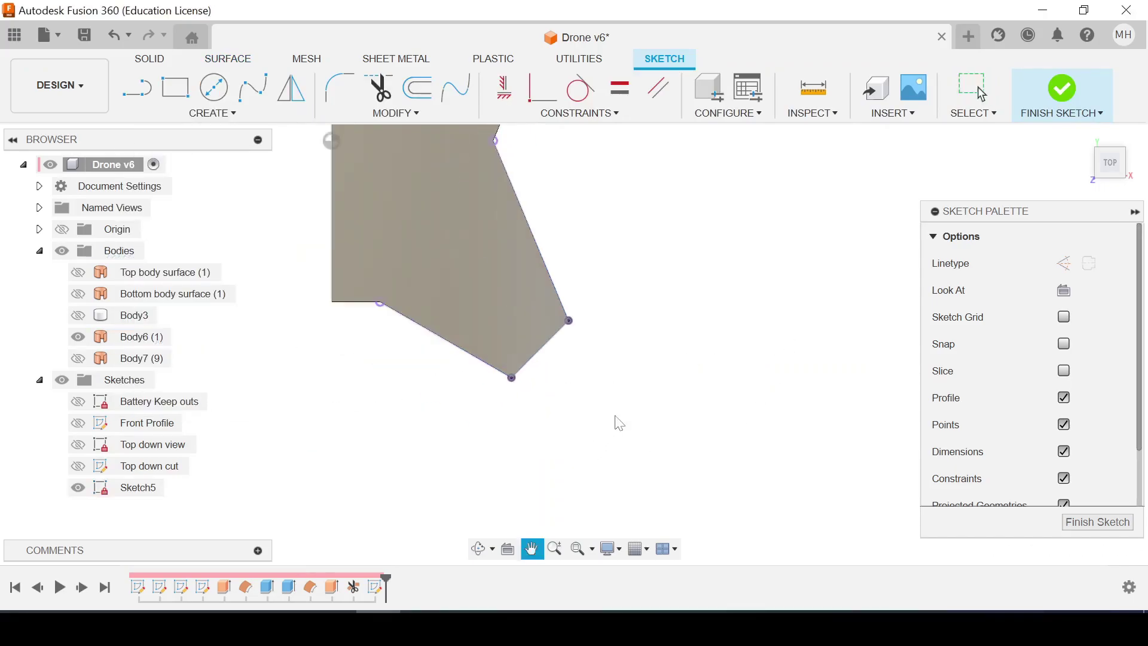
{"action": "left_click", "coordinate": [137, 88]}
{"action": "left_click", "coordinate": [1063, 263]}
{"action": "left_click", "coordinate": [518, 476]}
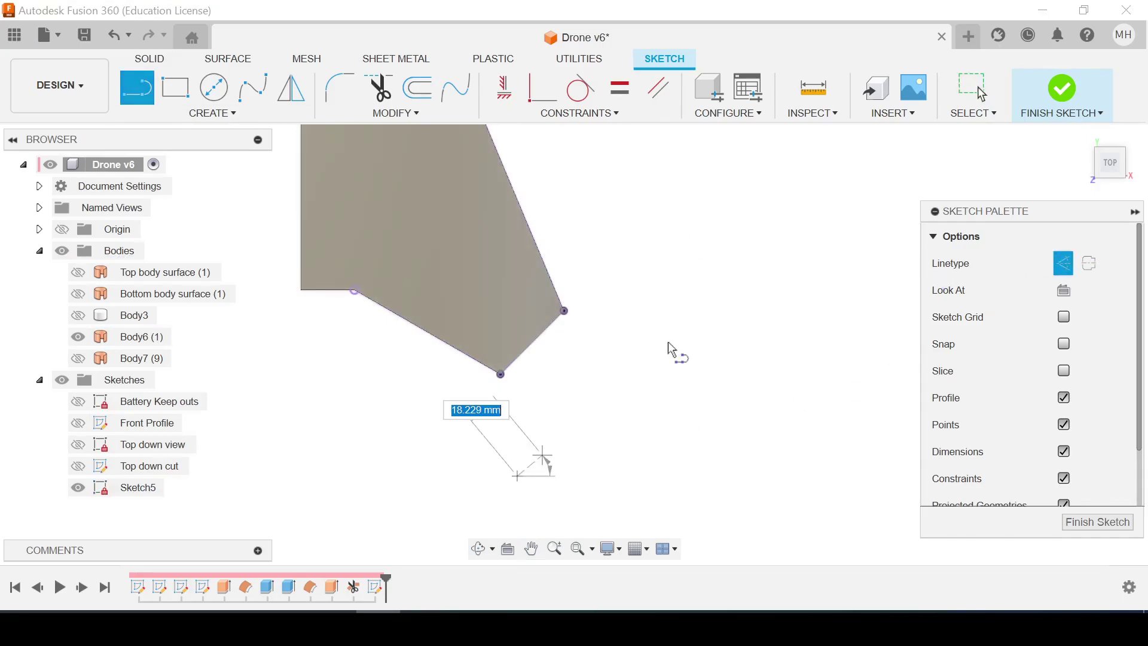
{"action": "left_click", "coordinate": [656, 300]}
{"action": "key", "text": "Escape"}
Constrain the construction line parallel to the plate's lower-right edge
{"action": "left_click", "coordinate": [658, 88]}
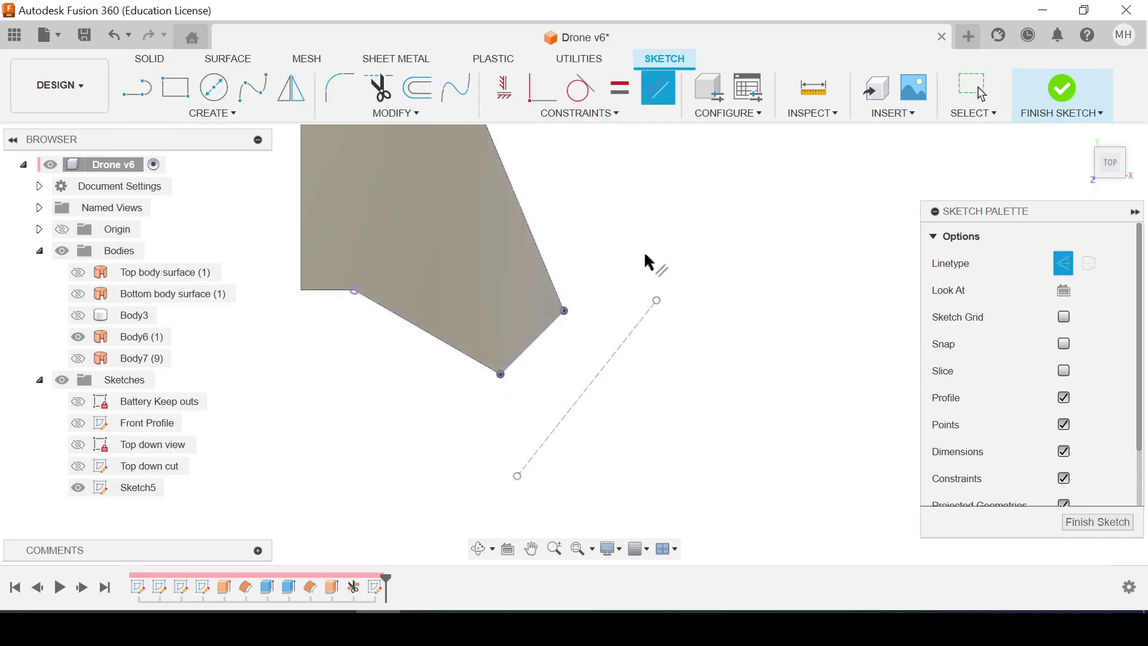
{"action": "left_click", "coordinate": [636, 344]}
{"action": "left_click", "coordinate": [533, 346]}
{"action": "key", "text": "Escape"}
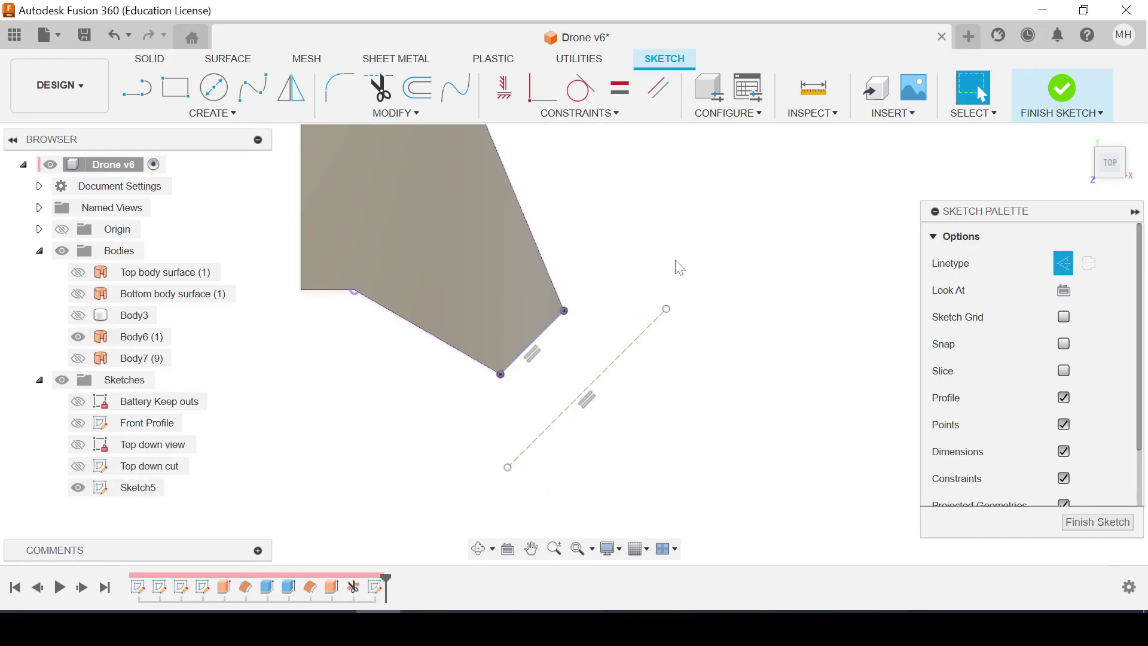
Draw an arc from the plate corner to the construction line's end
{"action": "left_click", "coordinate": [225, 113]}
{"action": "left_click", "coordinate": [311, 203]}
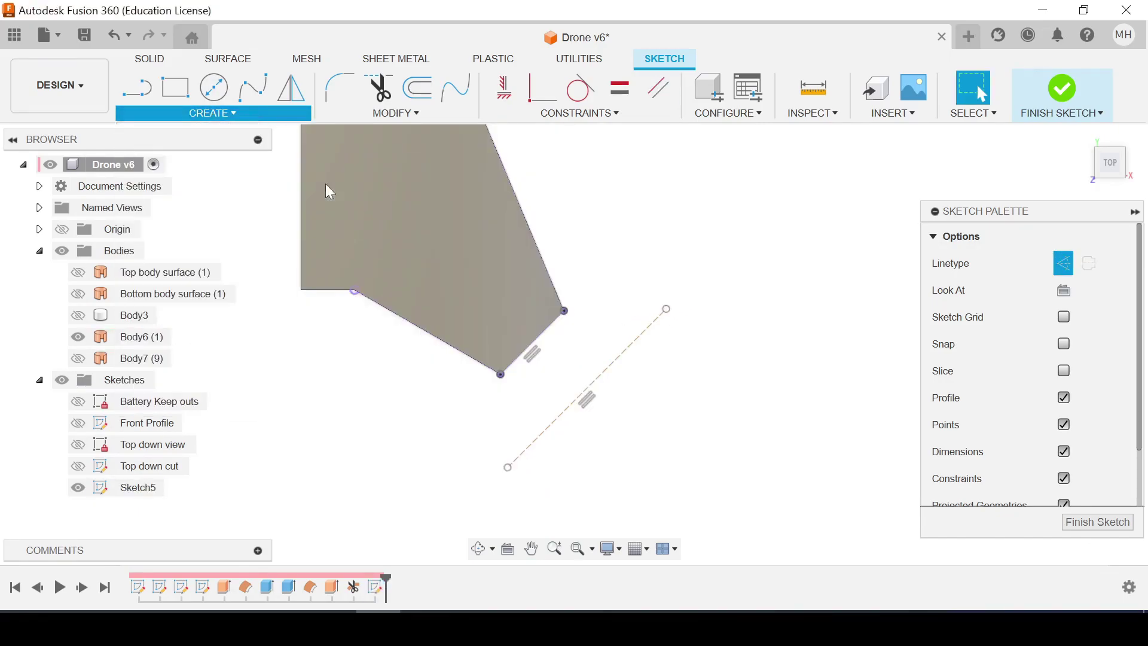
{"action": "left_click", "coordinate": [564, 311]}
{"action": "left_click", "coordinate": [667, 308]}
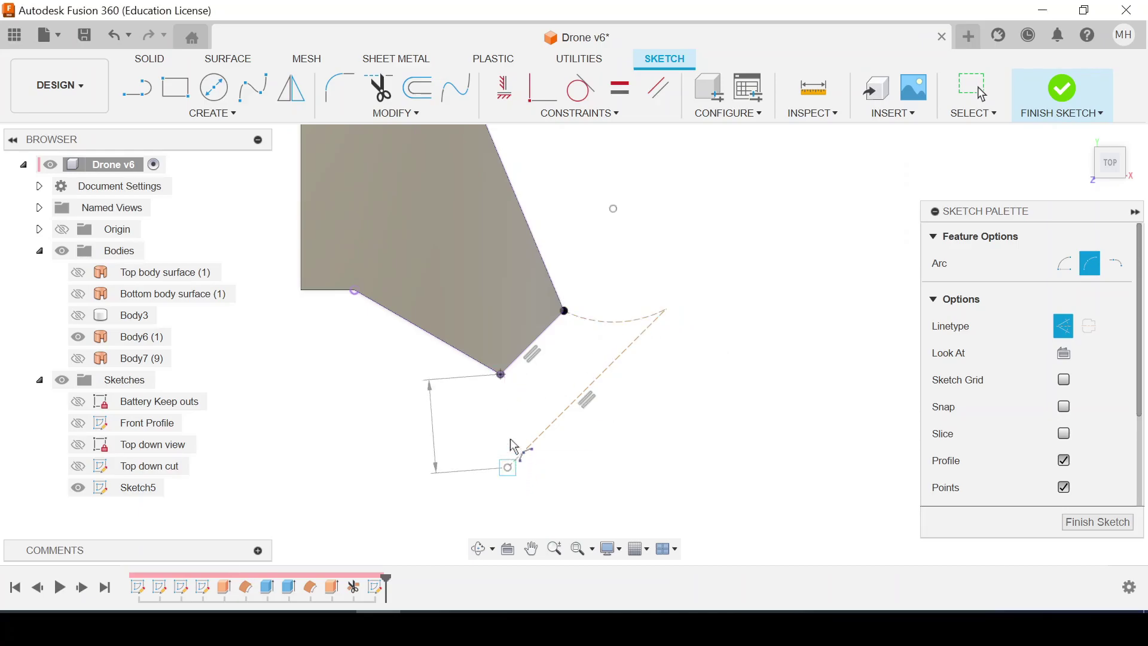
{"action": "left_click", "coordinate": [523, 423]}
{"action": "key", "text": "Escape"}
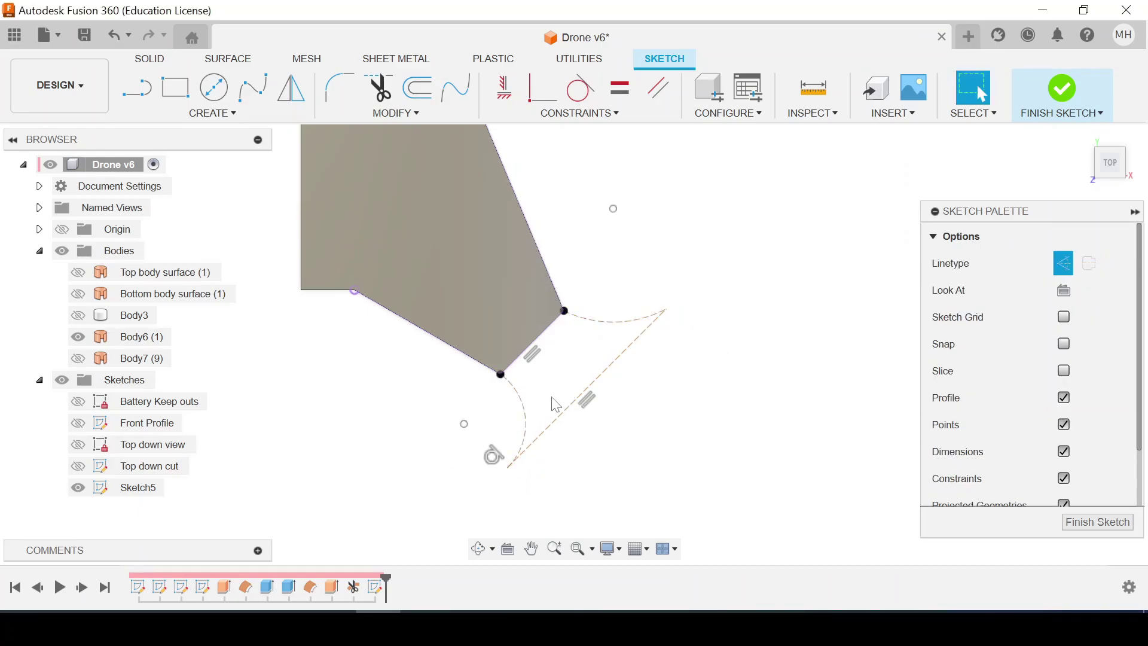
Make the upper and lower arcs tangent to their plate edges
{"action": "scroll", "coordinate": [540, 458], "scroll_direction": "up", "scroll_amount": 2}
{"action": "right_click", "coordinate": [486, 476]}
{"action": "left_click", "coordinate": [461, 343]}
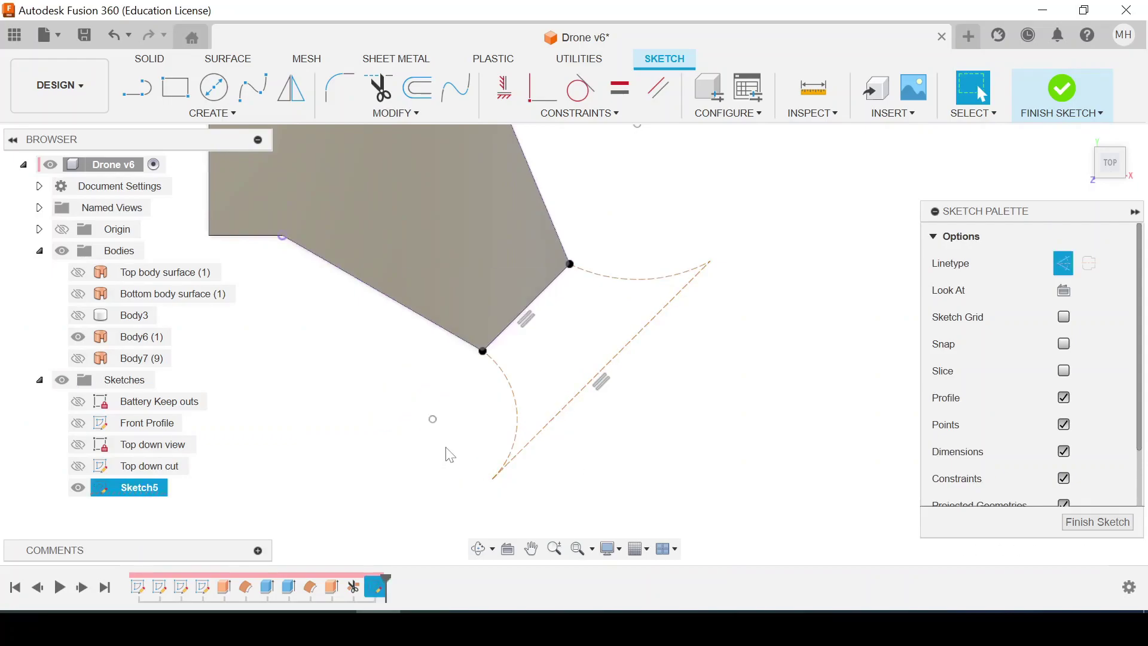
{"action": "left_click", "coordinate": [583, 96]}
{"action": "left_click", "coordinate": [602, 278]}
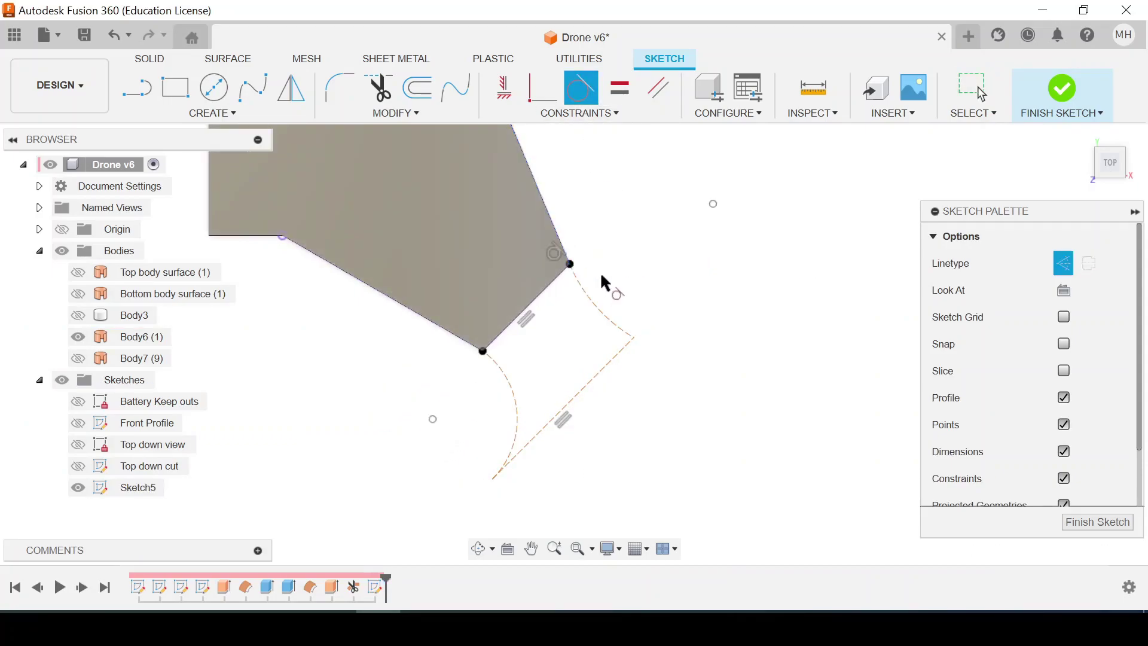
{"action": "left_click", "coordinate": [449, 332]}
{"action": "left_click", "coordinate": [498, 368]}
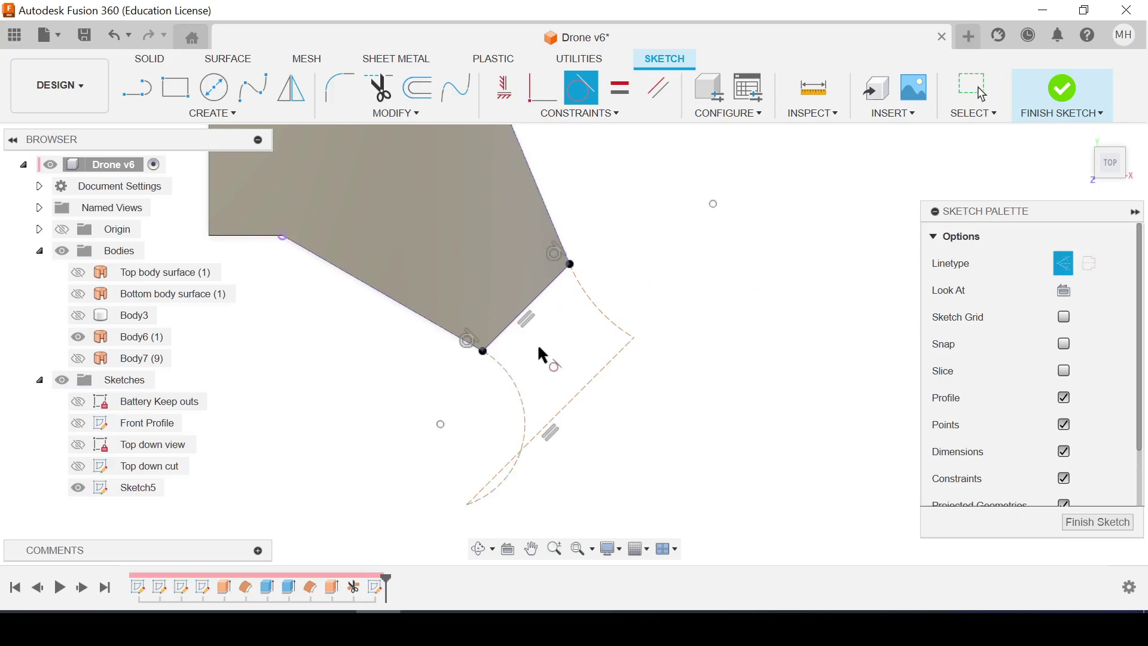
{"action": "key", "text": "Escape"}
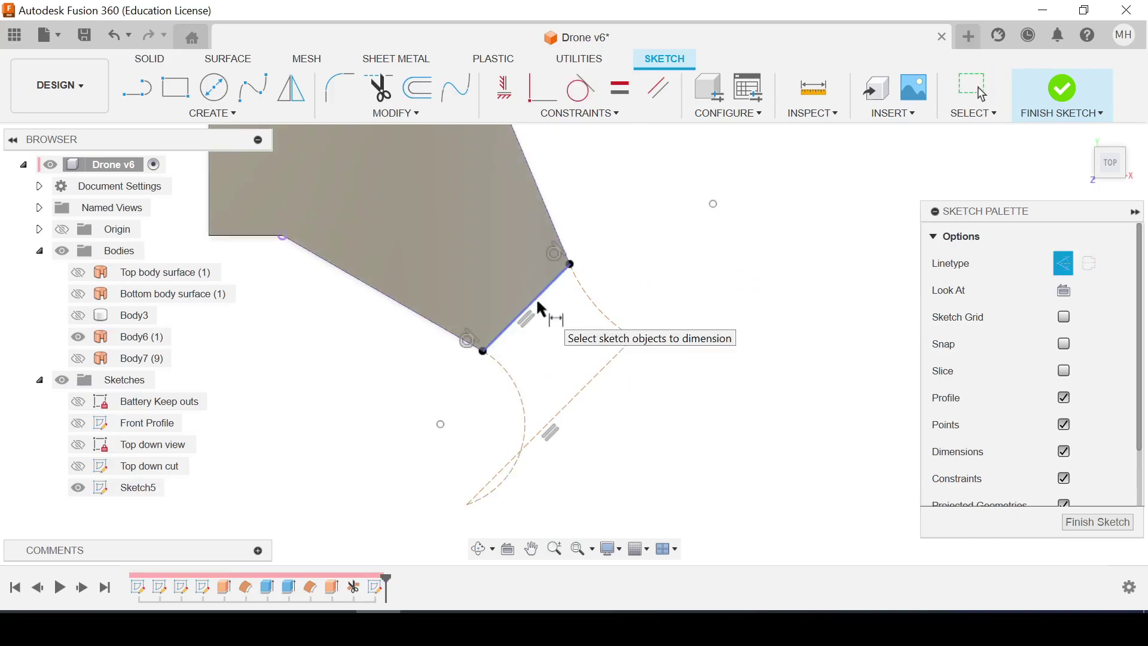
Dimension the construction line 65 mm from the plate edge and 125 mm long
{"action": "left_click", "coordinate": [532, 302]}
{"action": "left_click", "coordinate": [591, 381]}
{"action": "left_click", "coordinate": [573, 337]}
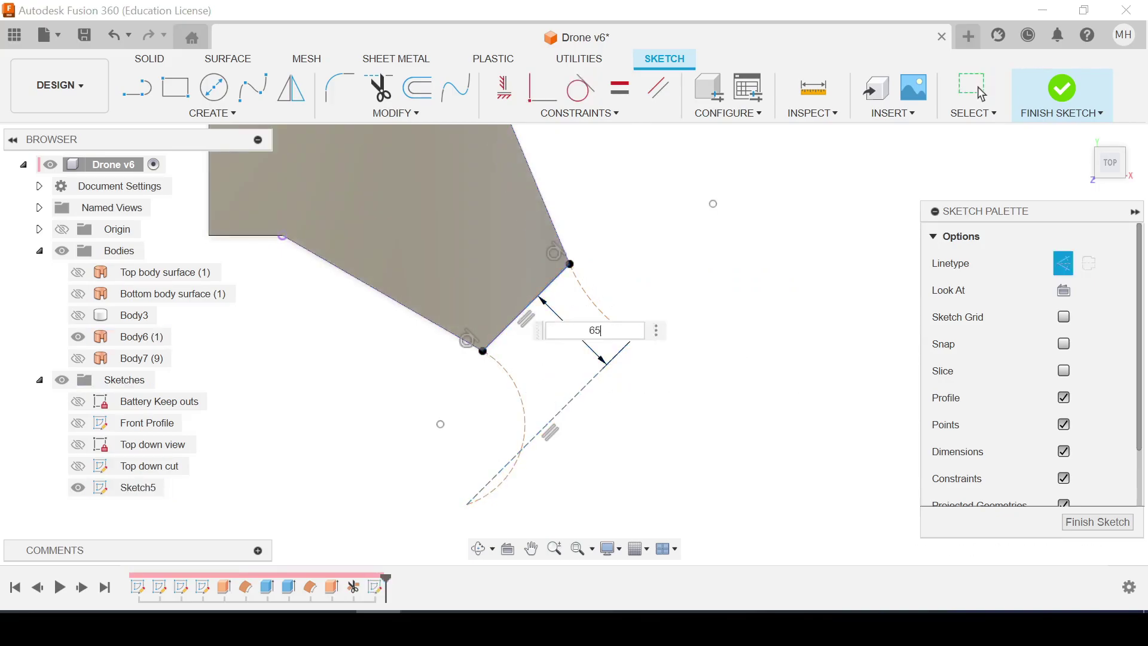
{"action": "type", "text": "65"}
{"action": "key", "text": "Return"}
{"action": "left_click", "coordinate": [645, 426]}
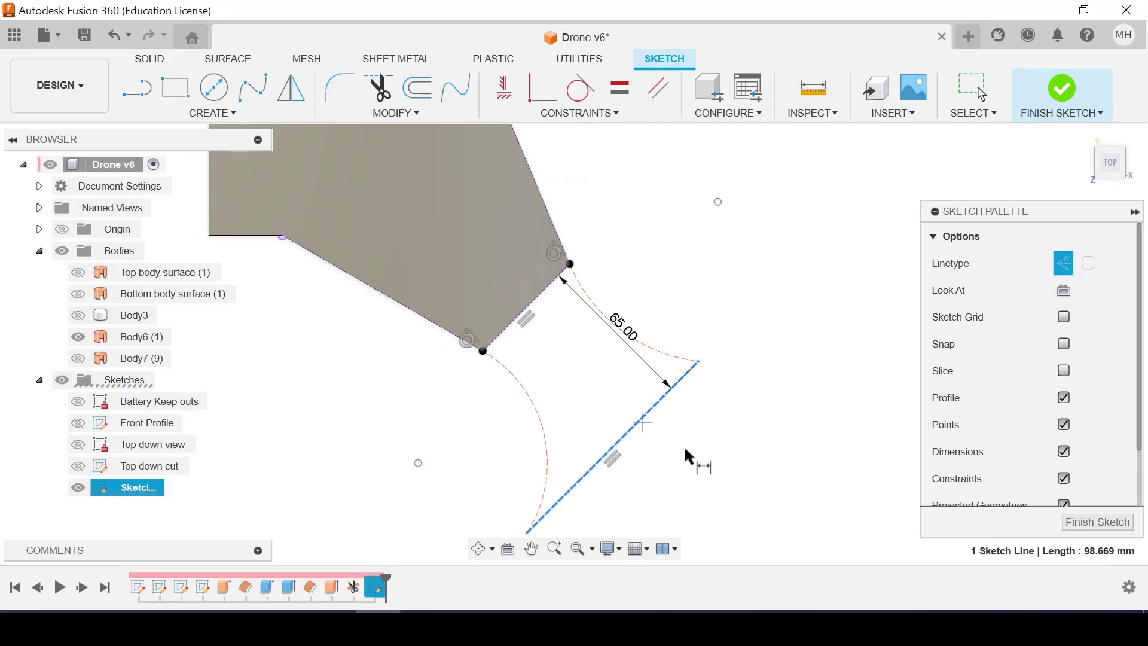
{"action": "left_click", "coordinate": [706, 454]}
{"action": "type", "text": "25"}
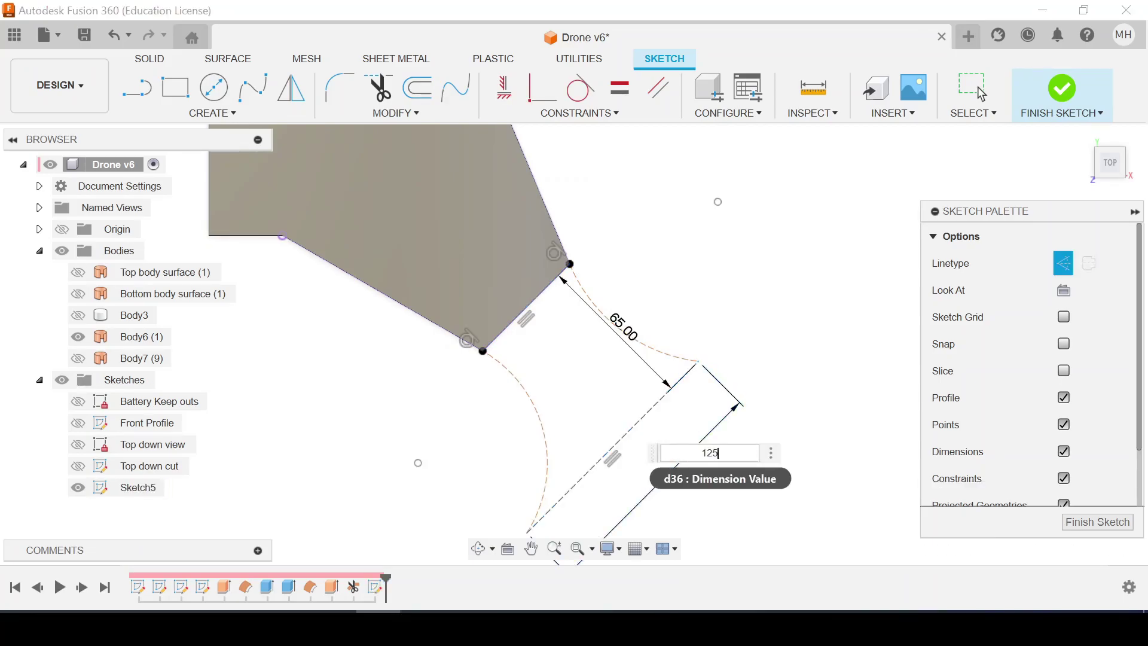
{"action": "key", "text": "Return"}
{"action": "scroll", "coordinate": [687, 443], "scroll_direction": "down", "scroll_amount": 2}
{"action": "key", "text": "Escape"}
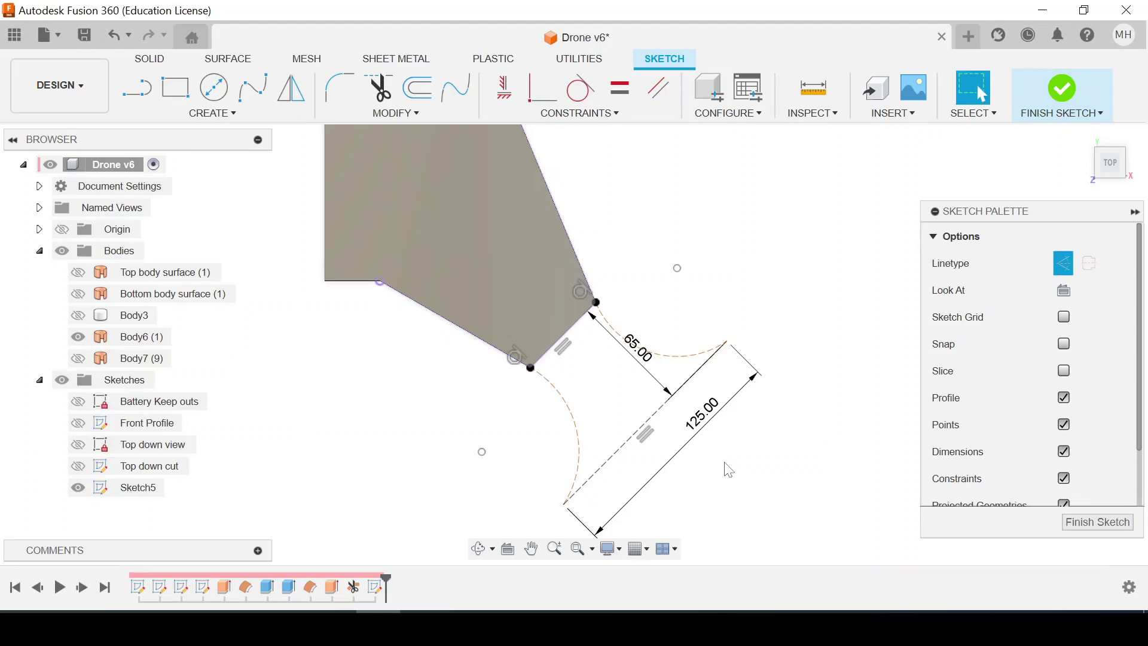
Constrain the upper arc equal to the left arc
{"action": "middle_click_drag", "start_coordinate": [729, 469], "coordinate": [660, 356]}
{"action": "key", "text": "equal"}
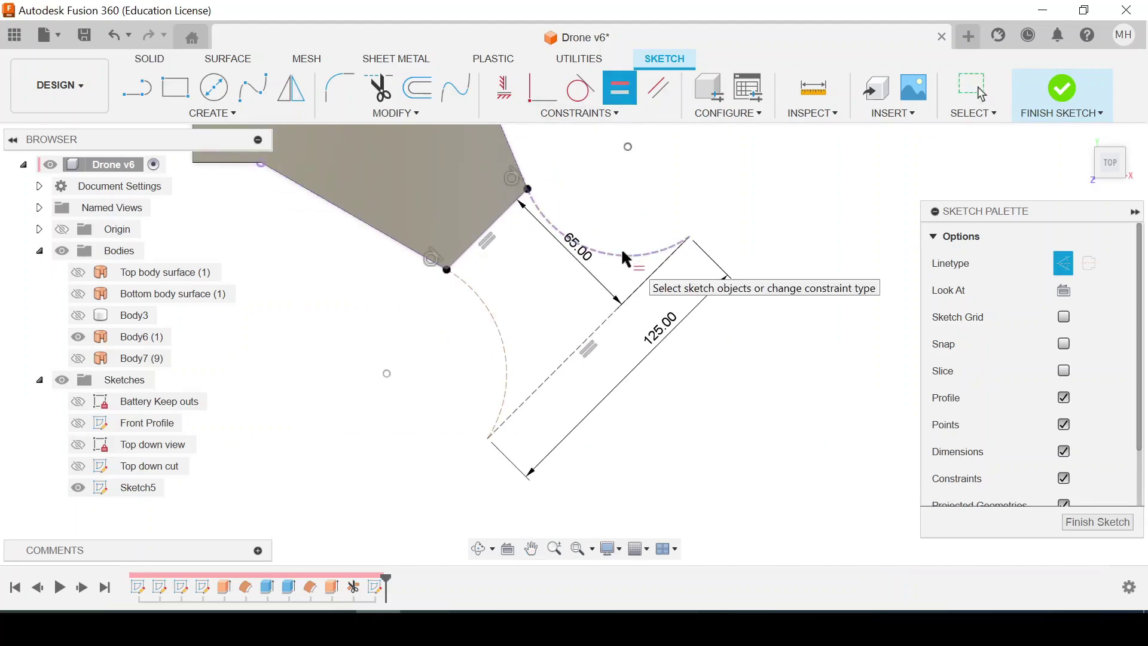
{"action": "left_click", "coordinate": [626, 258]}
{"action": "left_click", "coordinate": [499, 331]}
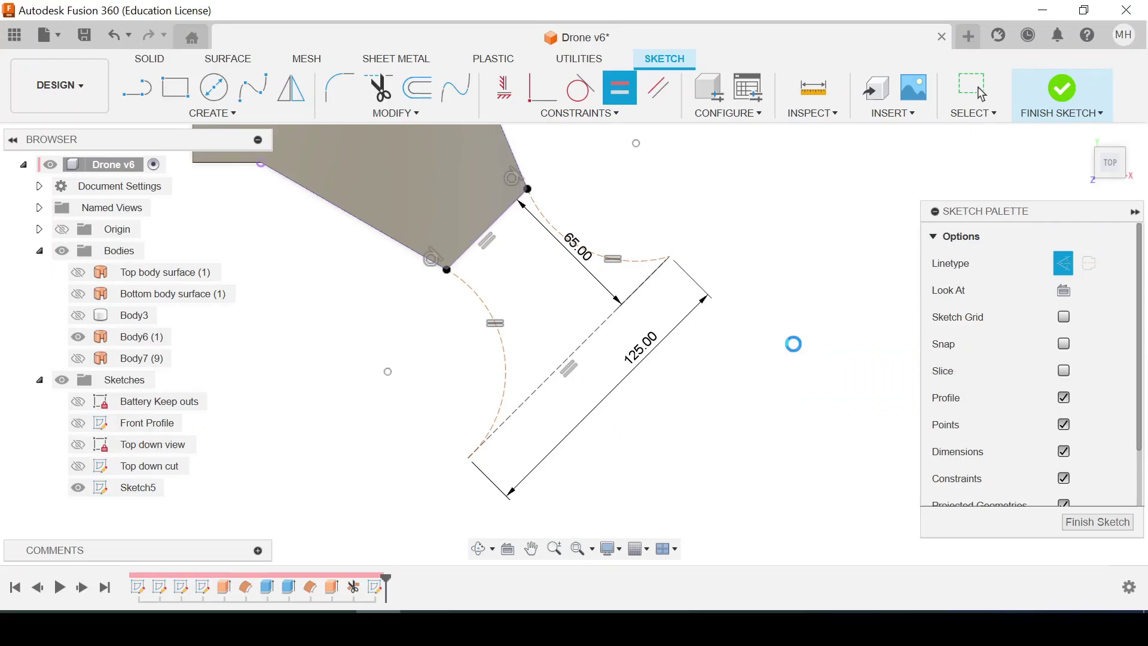
{"action": "key", "text": "Escape"}
Draw a three-point arc between the 125 mm line's lower and upper ends
{"action": "left_click", "coordinate": [212, 113]}
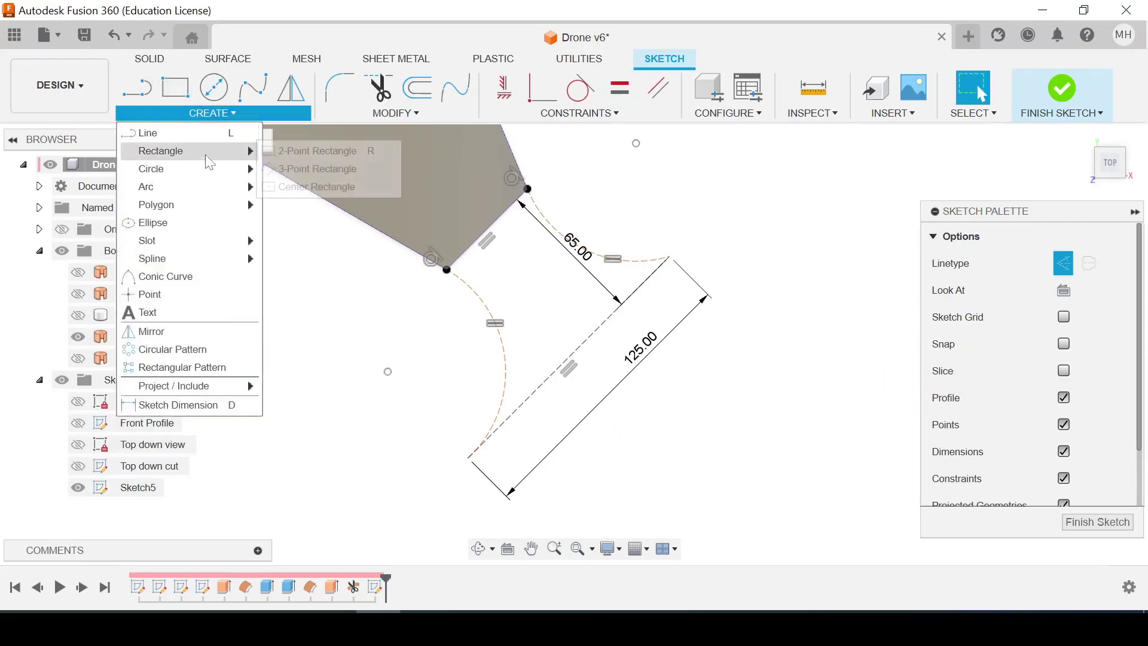
{"action": "left_click", "coordinate": [310, 187]}
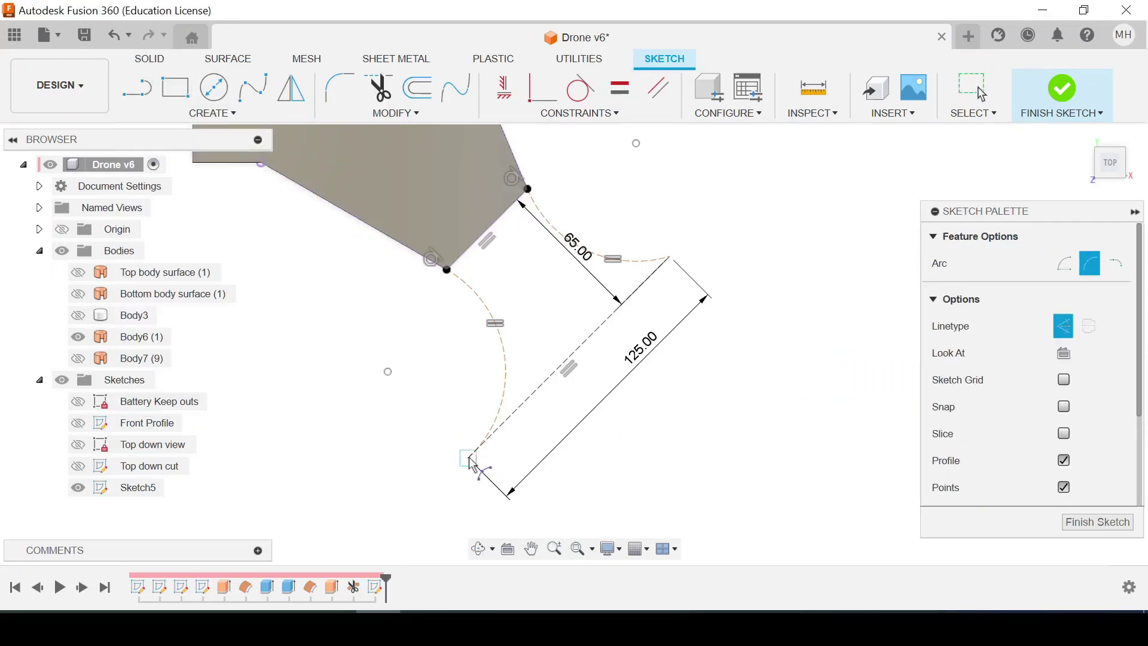
{"action": "left_click", "coordinate": [469, 458]}
{"action": "left_click", "coordinate": [670, 257]}
{"action": "key", "text": "Escape"}
Dimension the new arc to radius 150 mm and finish the sketch
{"action": "key", "text": "d"}
{"action": "left_click", "coordinate": [626, 330]}
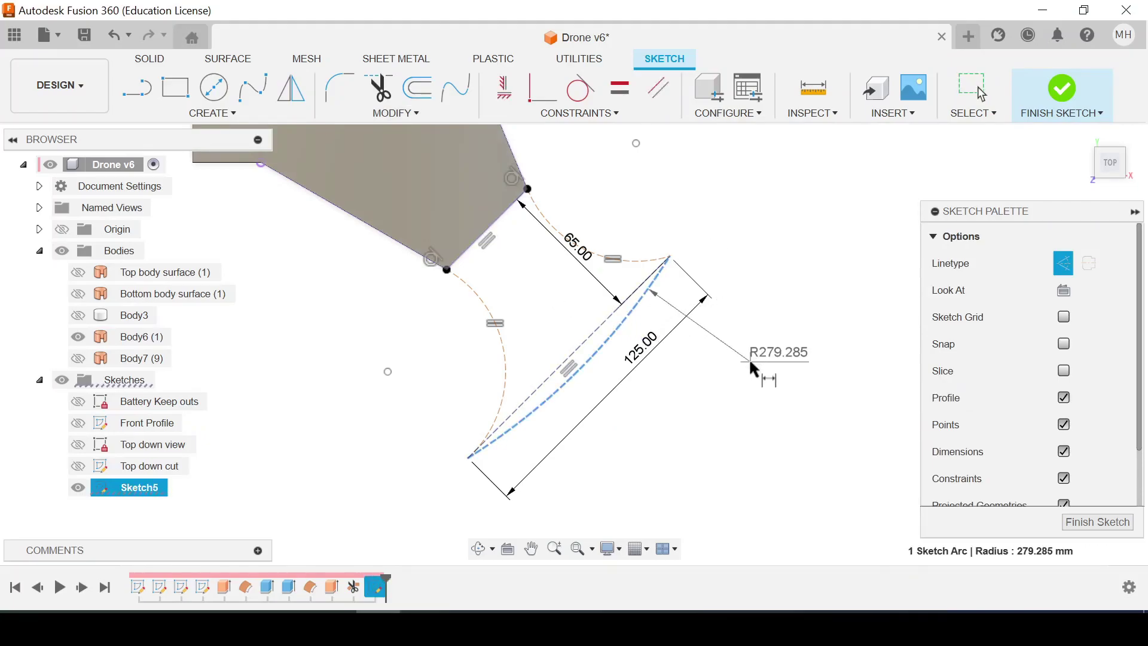
{"action": "left_click", "coordinate": [757, 371]}
{"action": "type", "text": "150"}
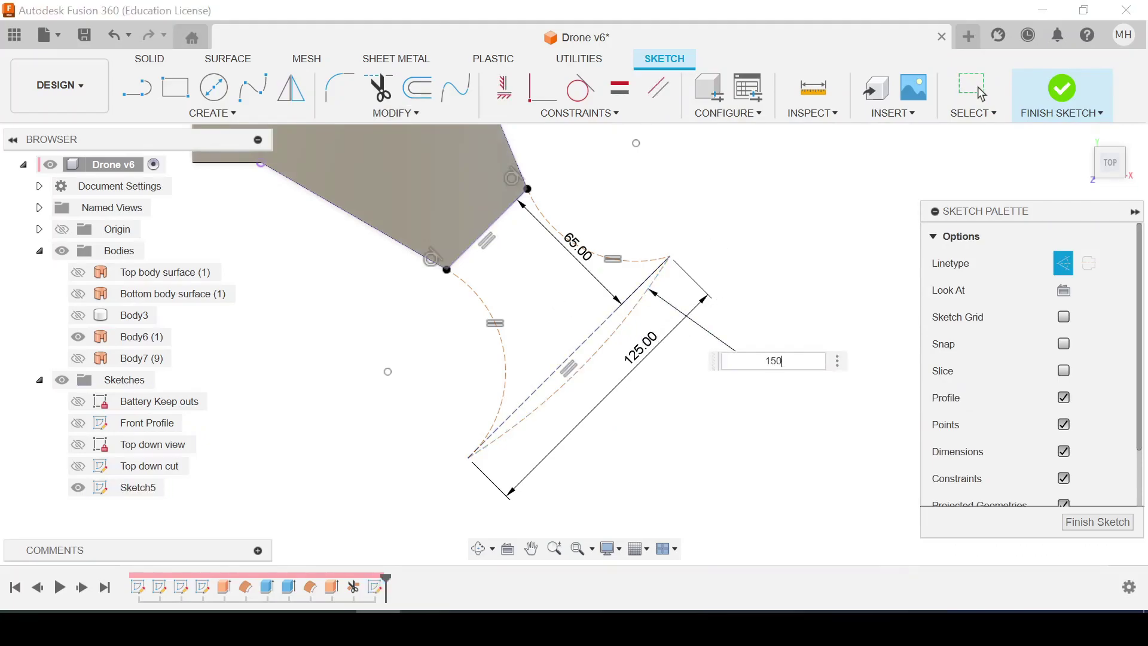
{"action": "key", "text": "Return"}
{"action": "key", "text": "Escape"}
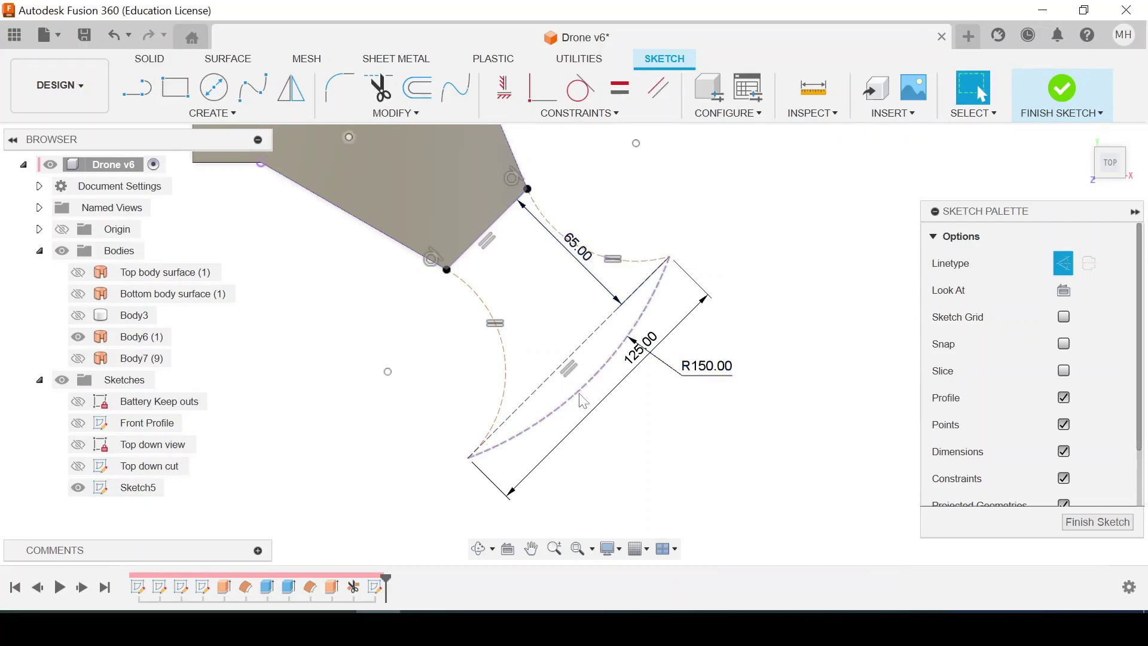
{"action": "left_click", "coordinate": [1059, 110]}
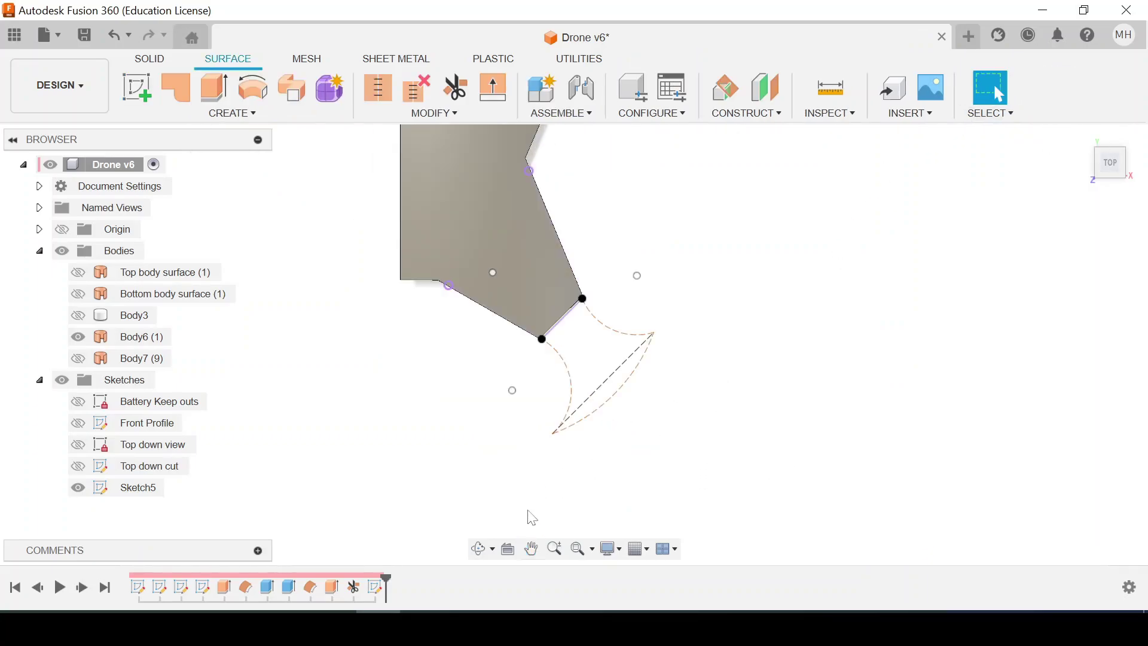
{"action": "left_click", "coordinate": [483, 548]}
{"action": "left_click_drag", "start_coordinate": [512, 404], "coordinate": [514, 385]}
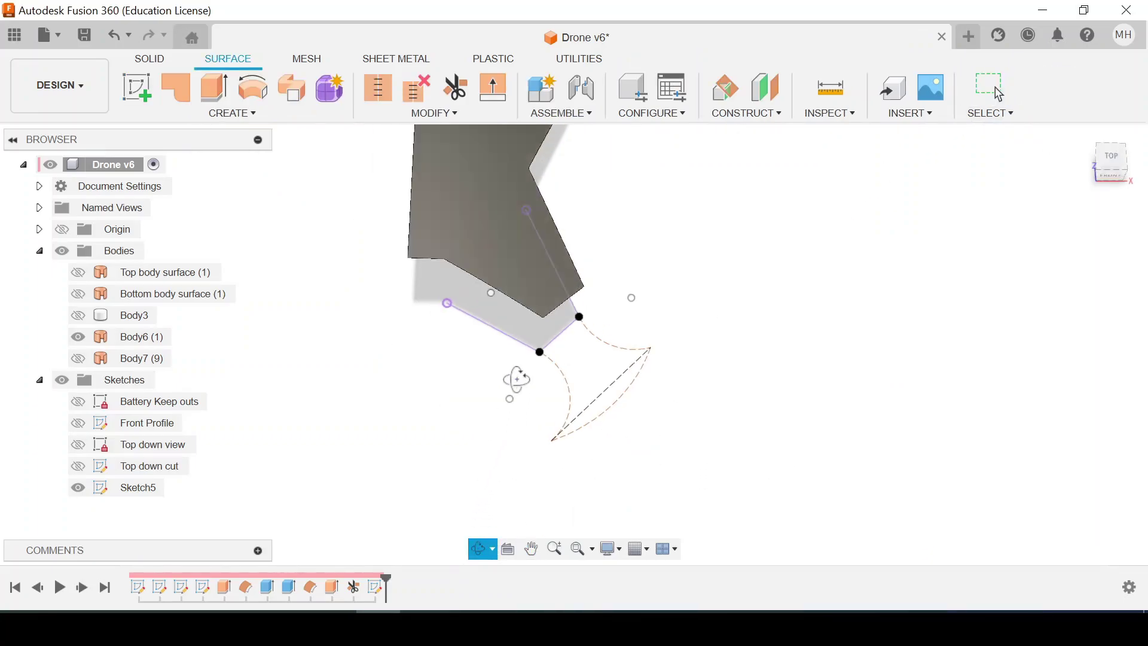
{"action": "key", "text": "Escape"}
{"action": "left_click", "coordinate": [232, 113]}
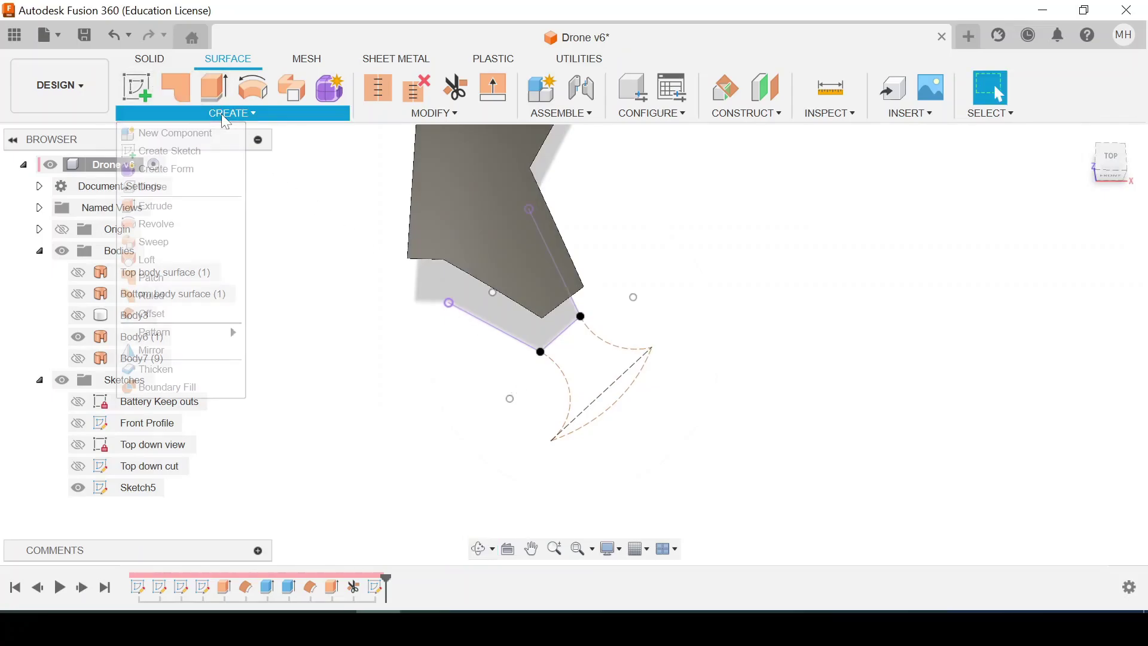
{"action": "left_click", "coordinate": [182, 269]}
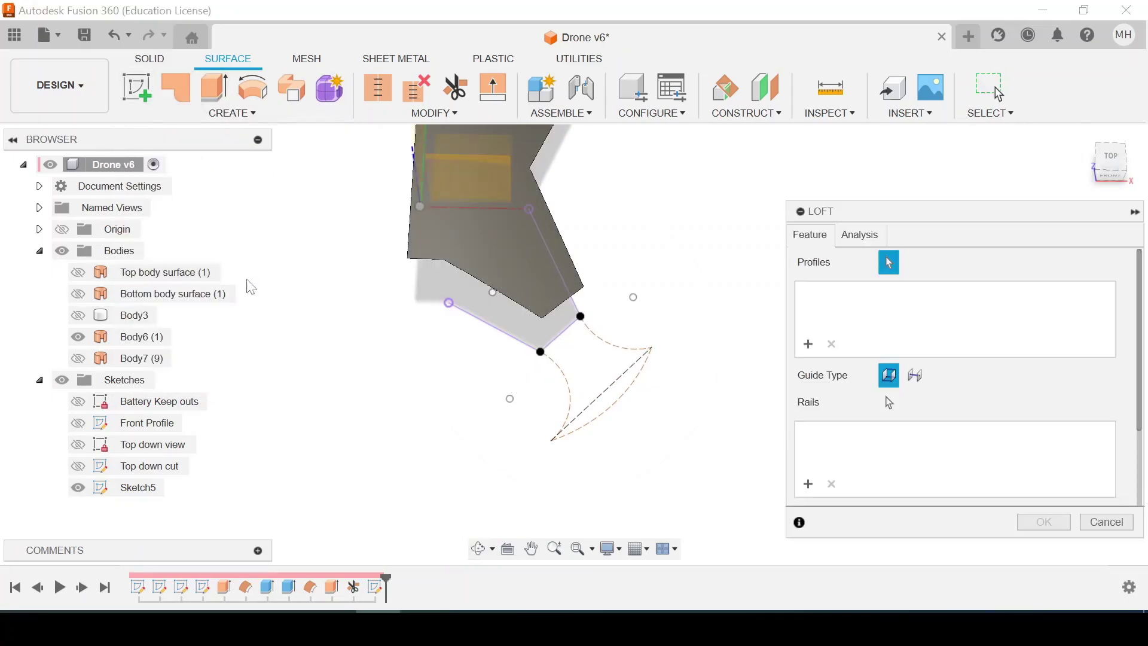
{"action": "left_click", "coordinate": [567, 308]}
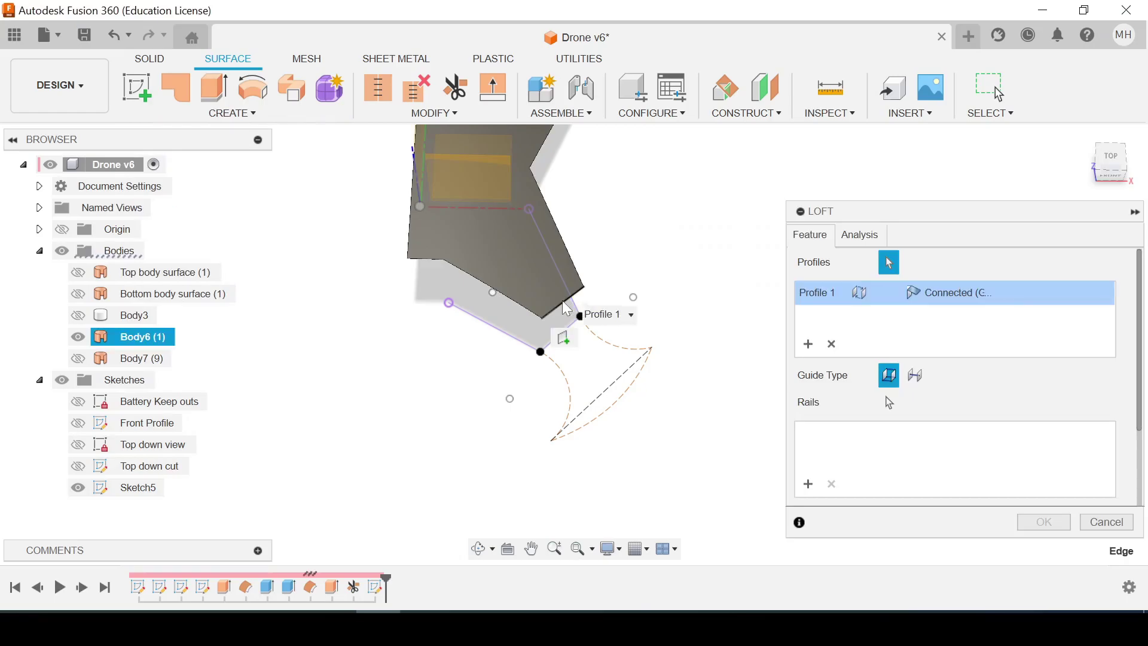
{"action": "left_click", "coordinate": [811, 352]}
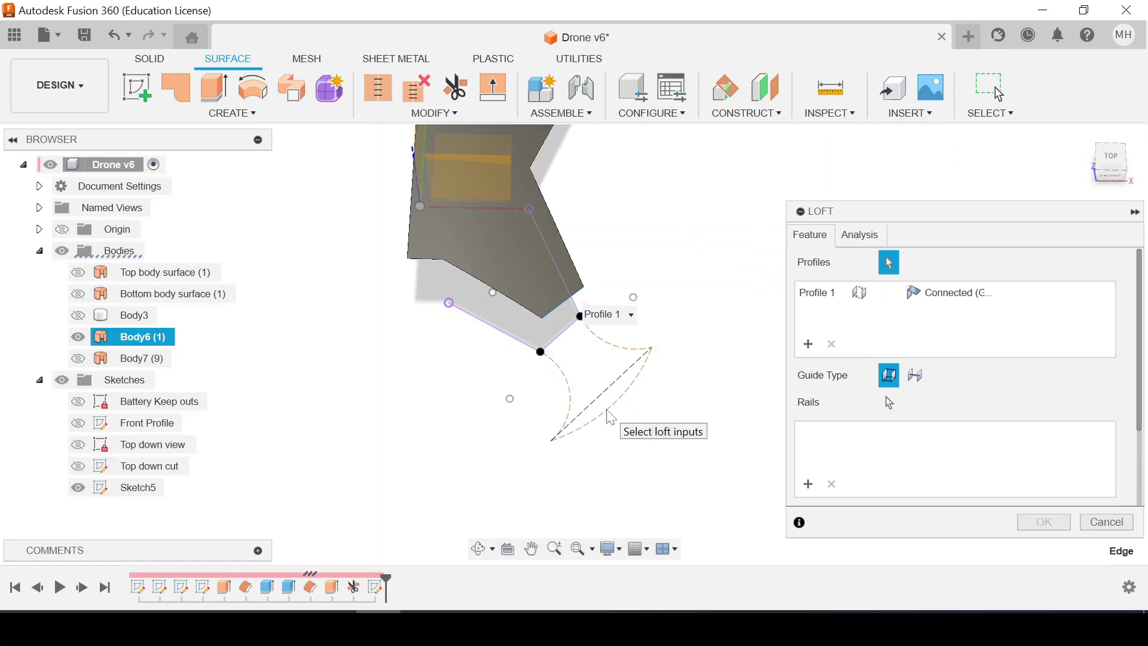
{"action": "key", "text": "Escape"}
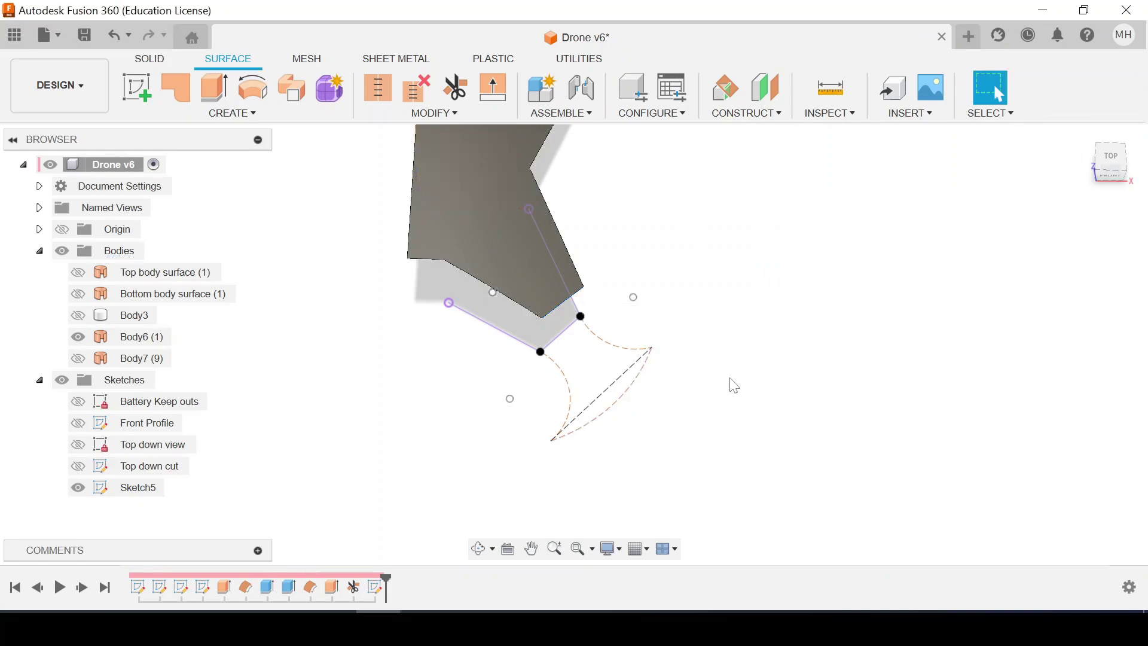
Edit Sketch5 and switch the R150 arc from construction to a normal curve
{"action": "left_click", "coordinate": [626, 402]}
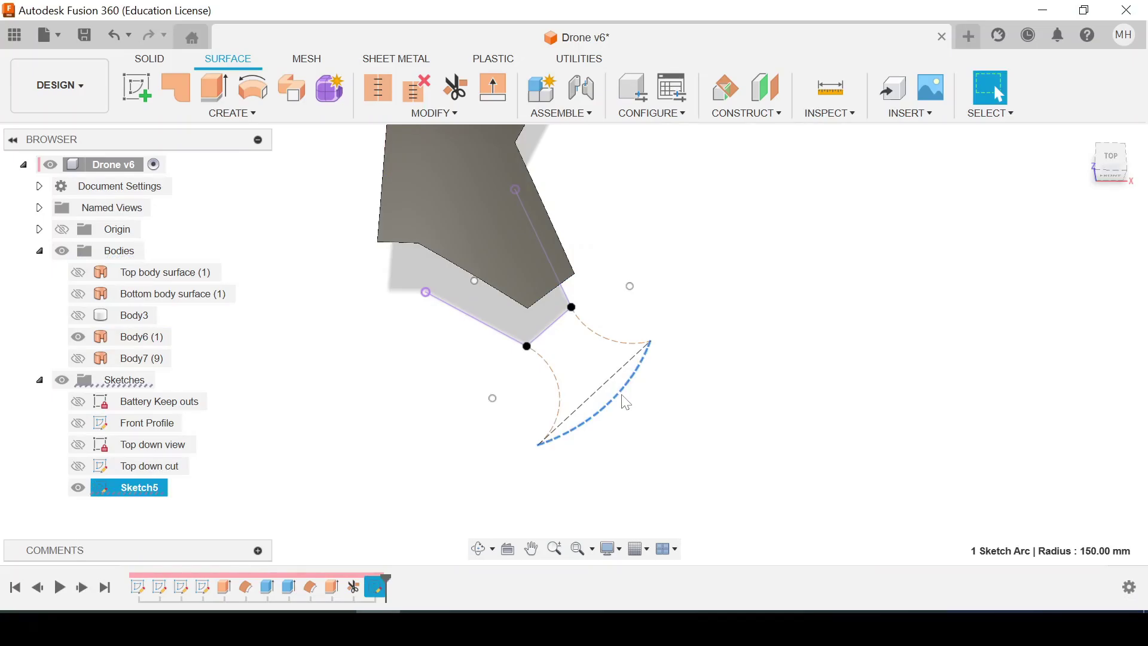
{"action": "right_click", "coordinate": [626, 403]}
{"action": "left_click", "coordinate": [574, 200]}
{"action": "left_click", "coordinate": [1064, 266]}
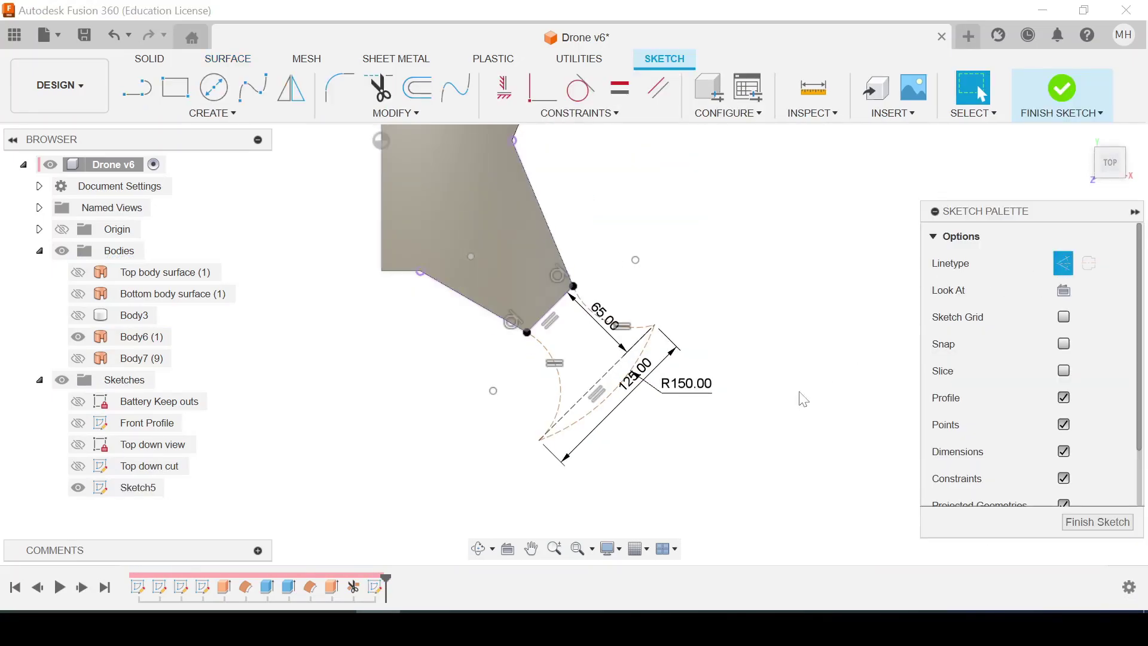
{"action": "left_click", "coordinate": [609, 402]}
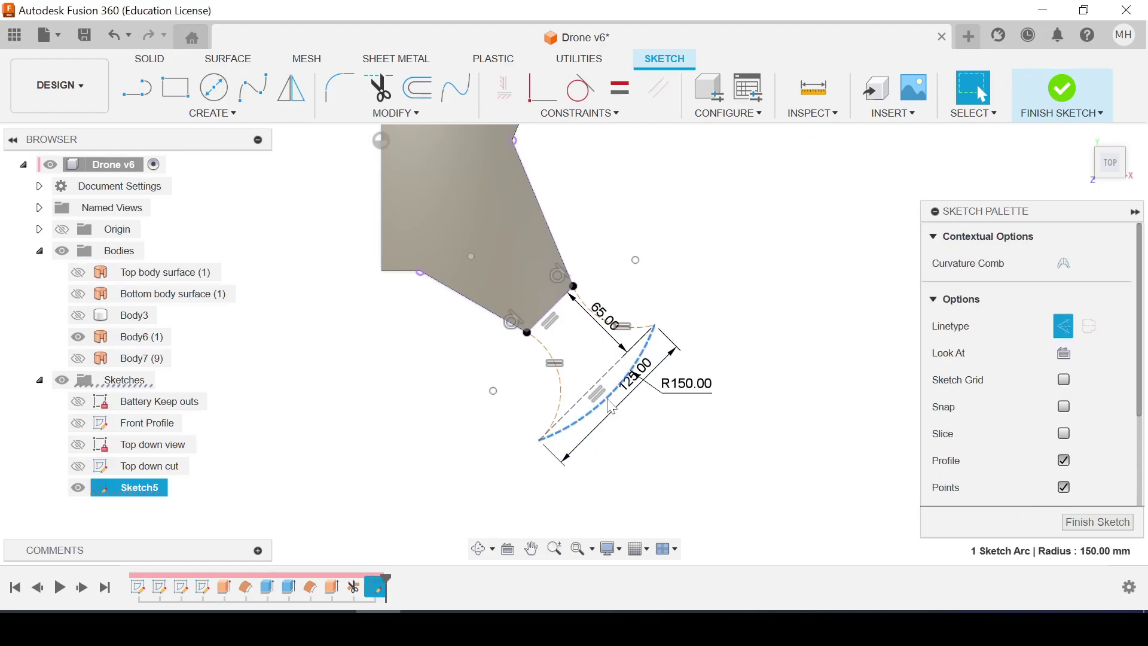
{"action": "left_click", "coordinate": [1065, 333]}
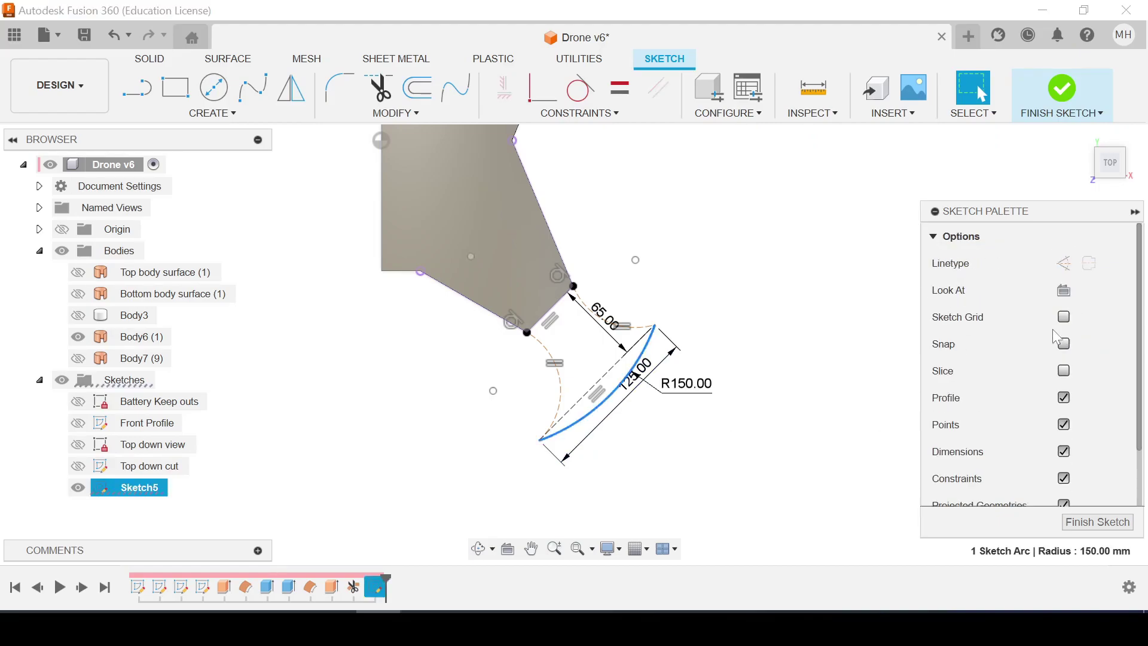
{"action": "left_click", "coordinate": [1061, 90]}
Start a loft from the R150 arc to the plate edge, with a tangent plate-edge end
{"action": "left_click", "coordinate": [199, 120]}
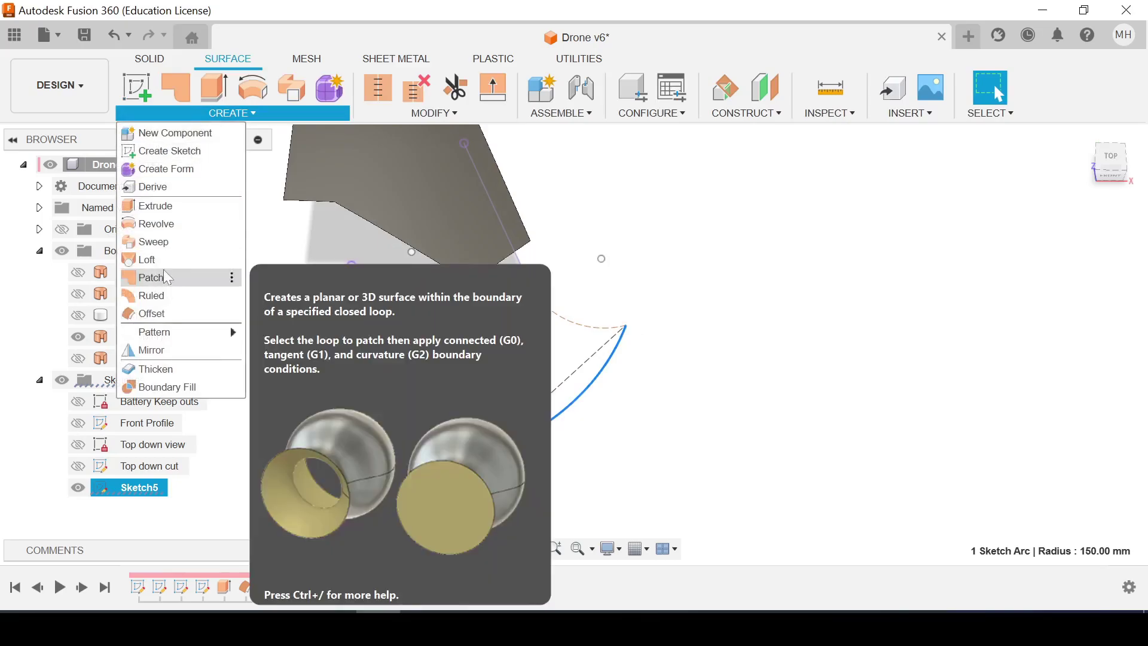
{"action": "left_click", "coordinate": [146, 259]}
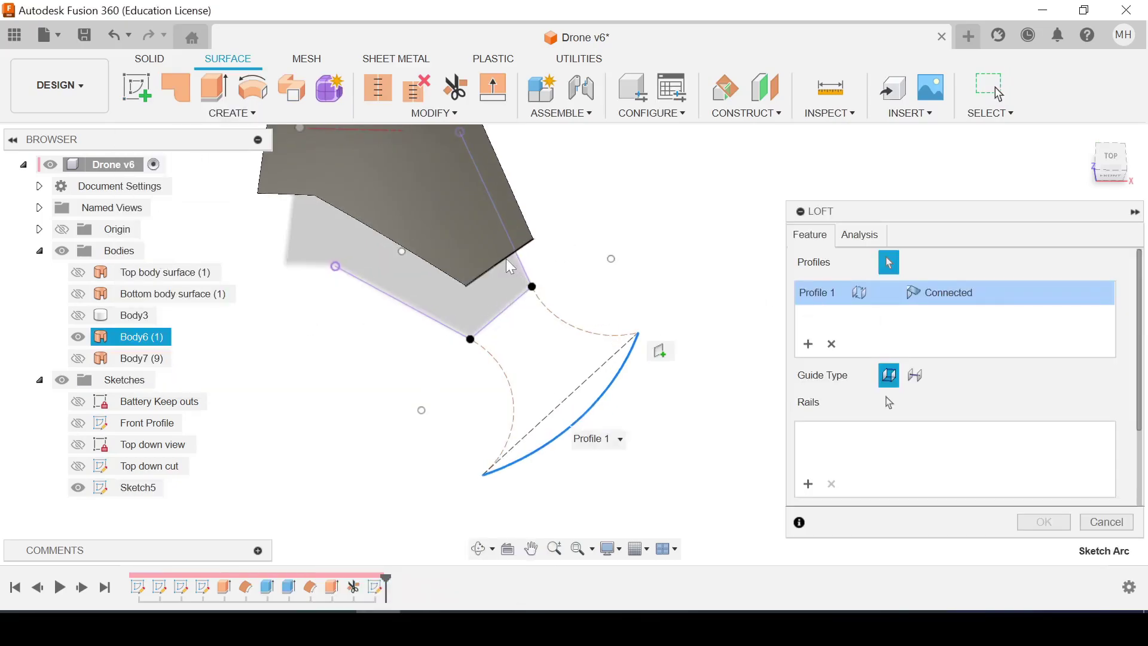
{"action": "left_click", "coordinate": [510, 267]}
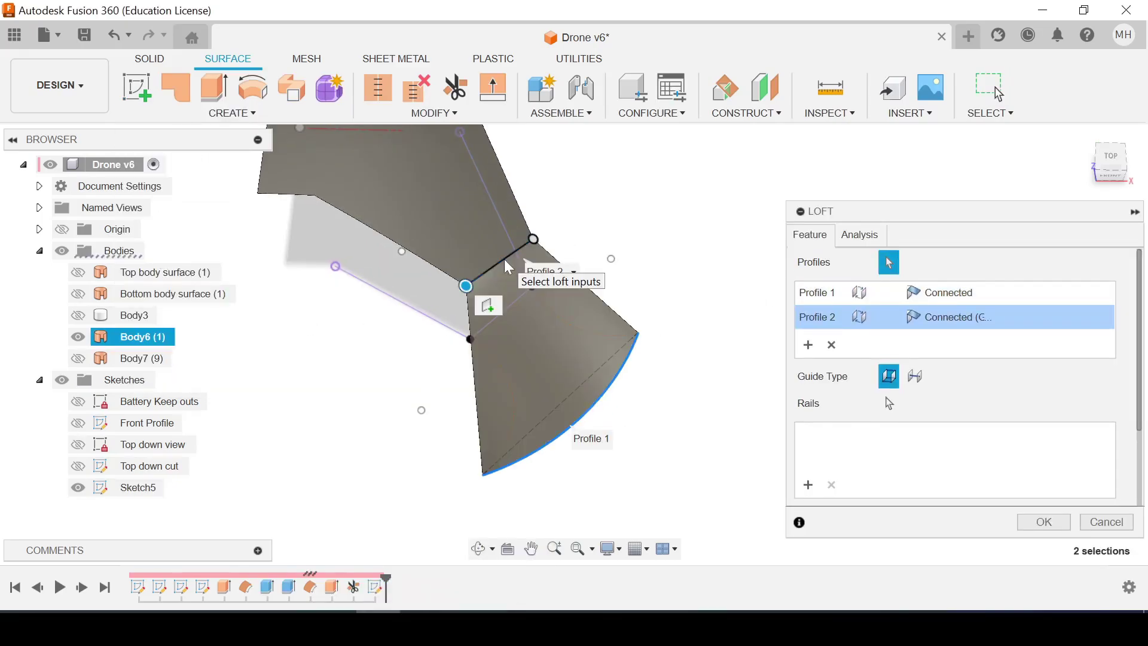
{"action": "left_click", "coordinate": [999, 318]}
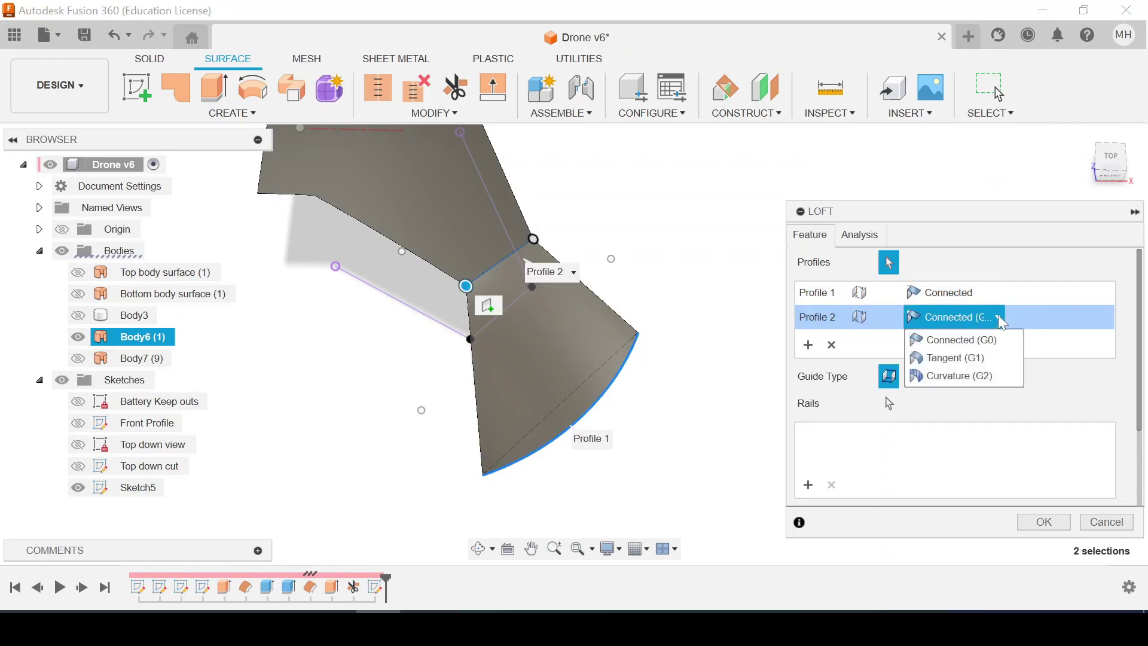
{"action": "left_click", "coordinate": [977, 357]}
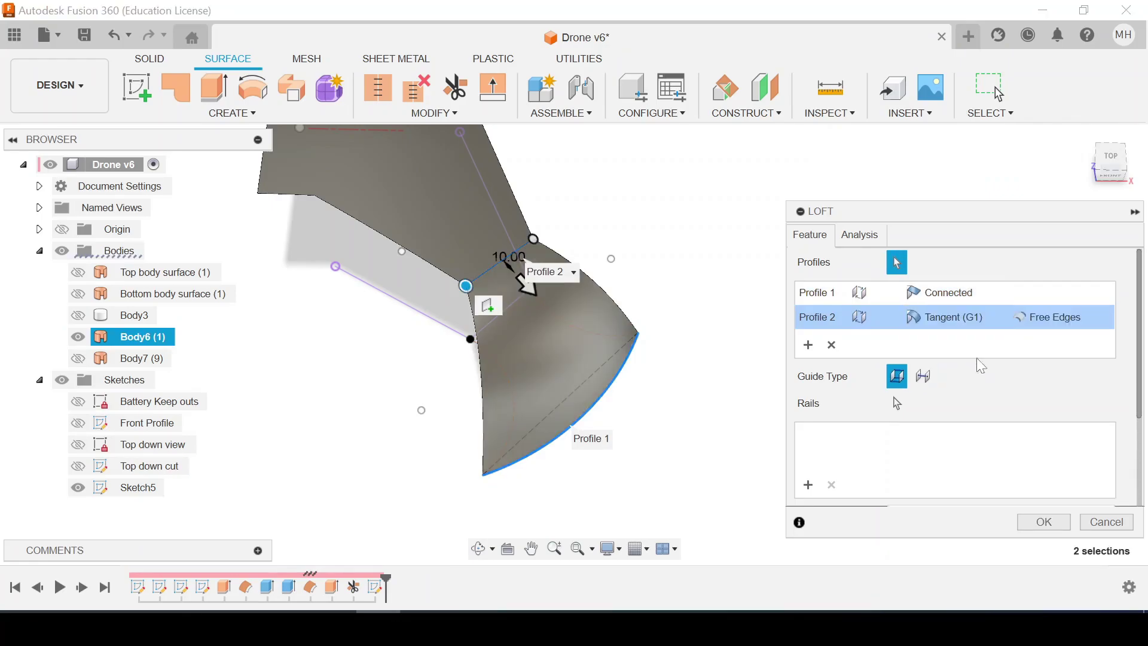
{"action": "left_click", "coordinate": [1102, 186]}
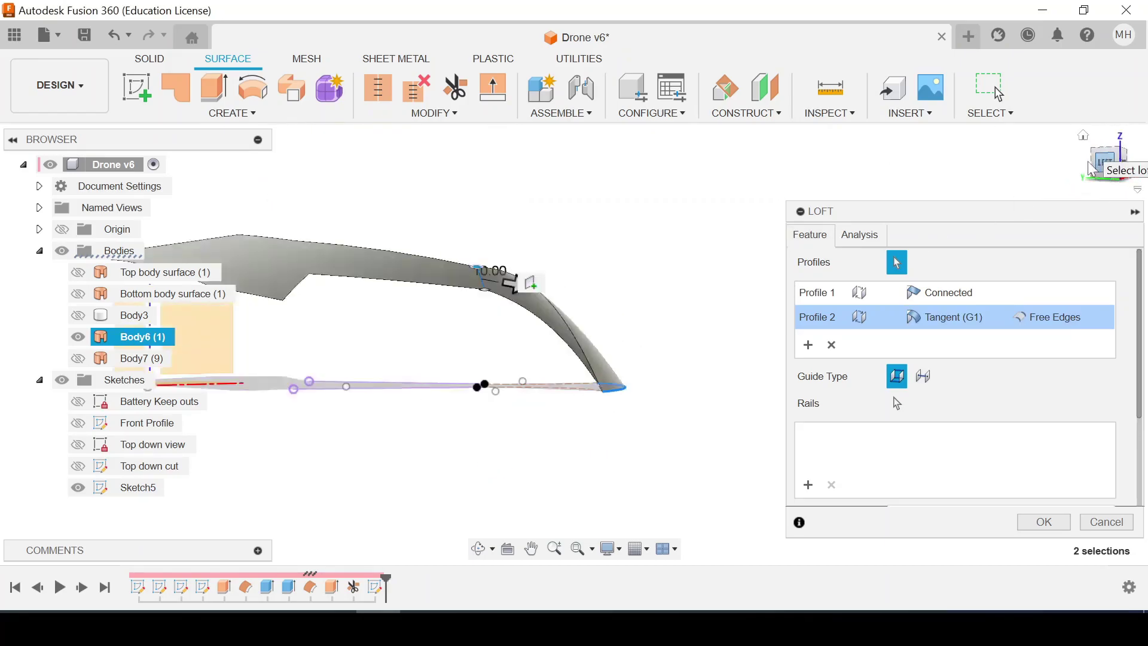
{"action": "left_click", "coordinate": [478, 548]}
{"action": "mouse_move", "coordinate": [592, 418]}
{"action": "left_mouse_down"}
{"action": "mouse_move", "coordinate": [502, 453]}
{"action": "mouse_move", "coordinate": [518, 459]}
{"action": "left_mouse_up"}
{"action": "key", "text": "Escape"}
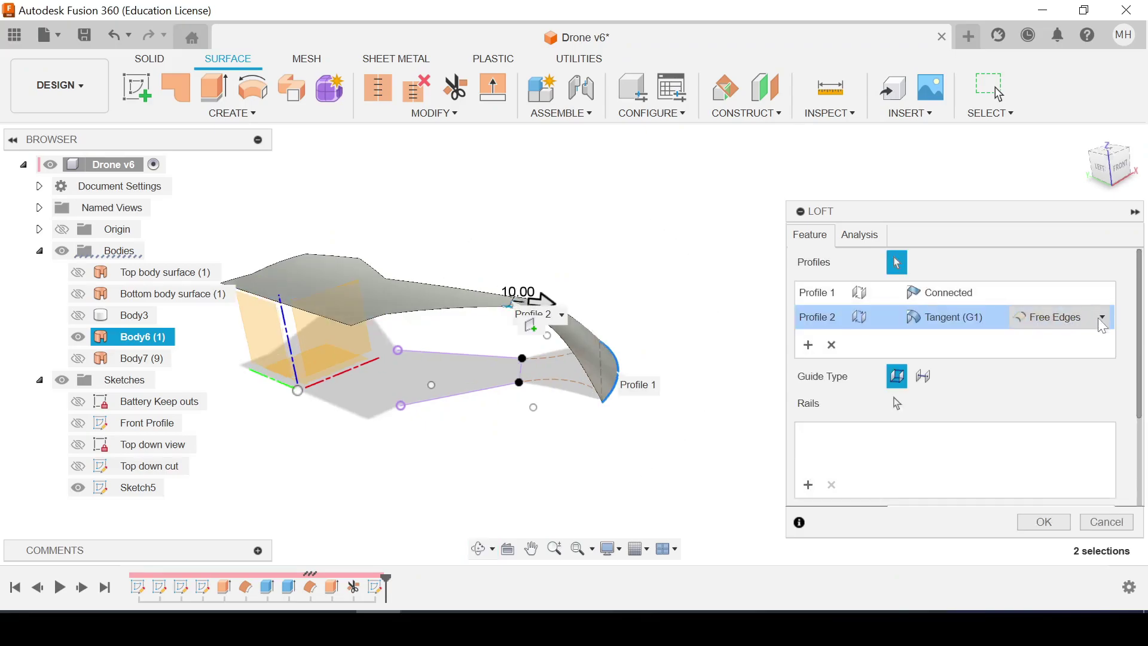
Try connected, curvature and direction end conditions on the plate-edge and arc profiles
{"action": "left_click", "coordinate": [999, 316]}
{"action": "left_click", "coordinate": [993, 336]}
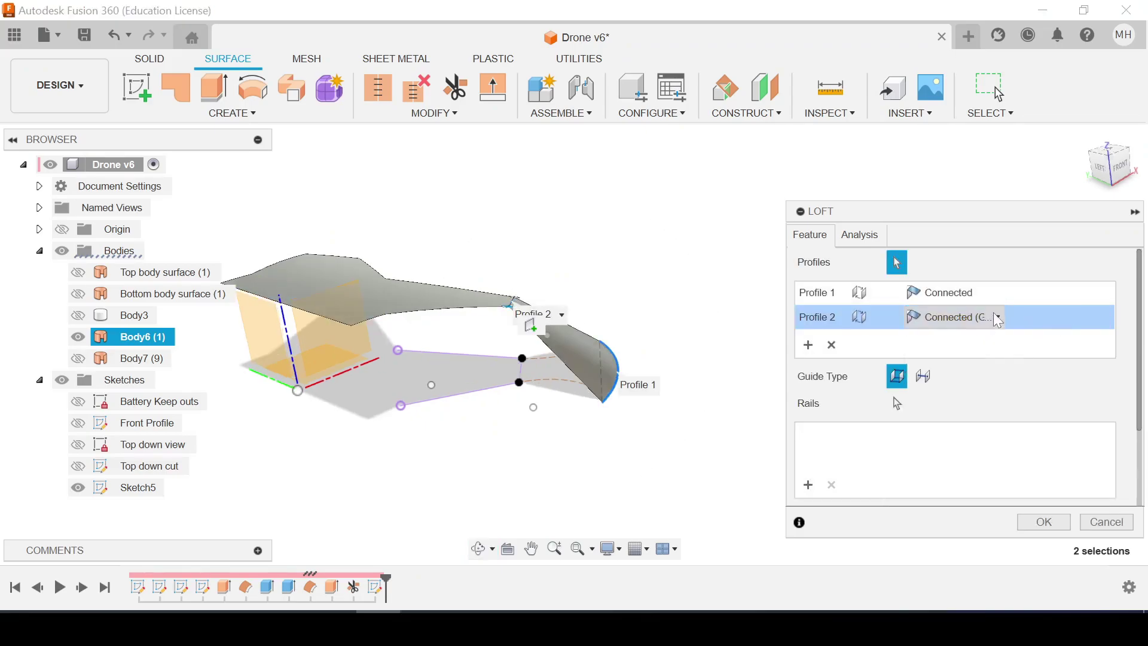
{"action": "left_click", "coordinate": [998, 320]}
{"action": "left_click", "coordinate": [995, 375]}
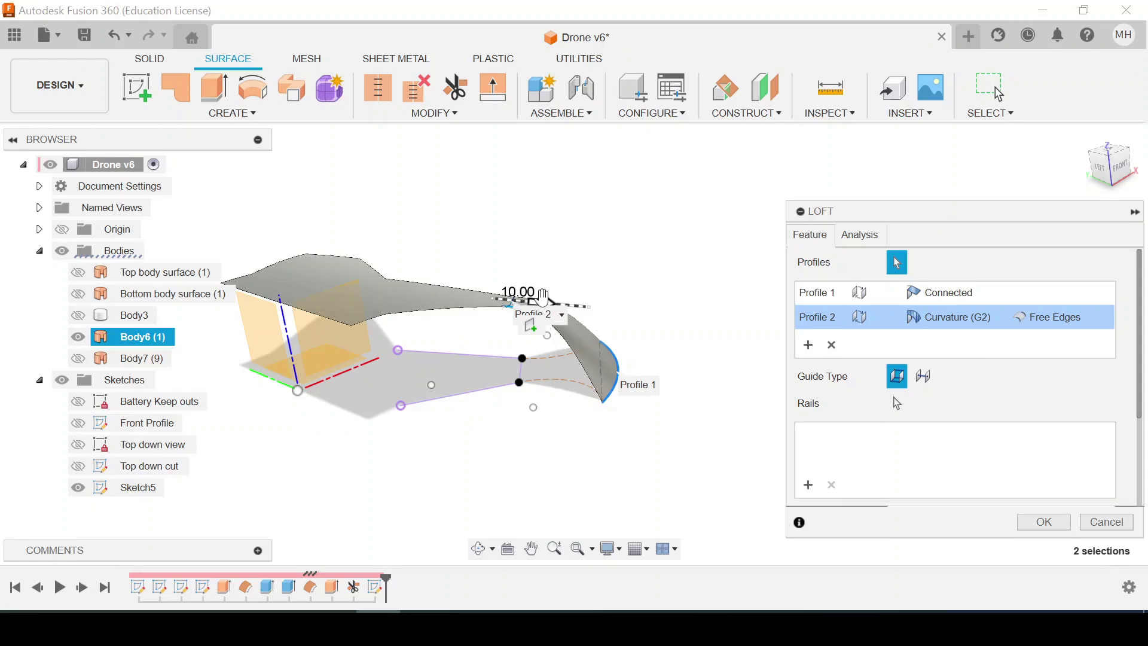
{"action": "mouse_move", "coordinate": [950, 292]}
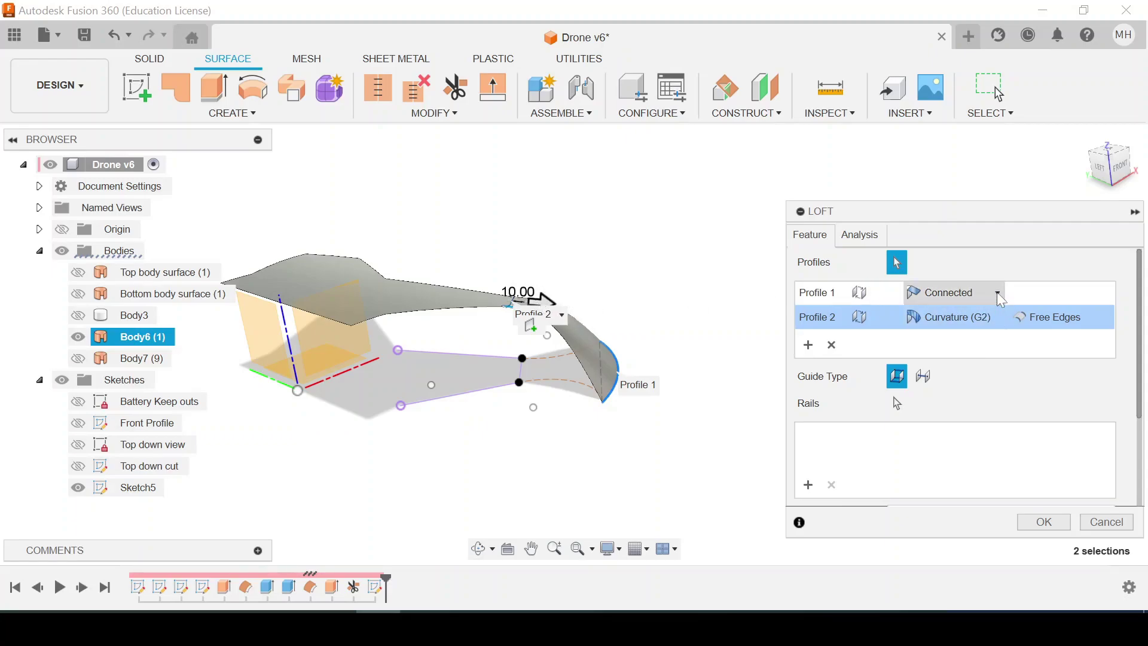
{"action": "left_click", "coordinate": [998, 294]}
{"action": "left_click", "coordinate": [999, 296]}
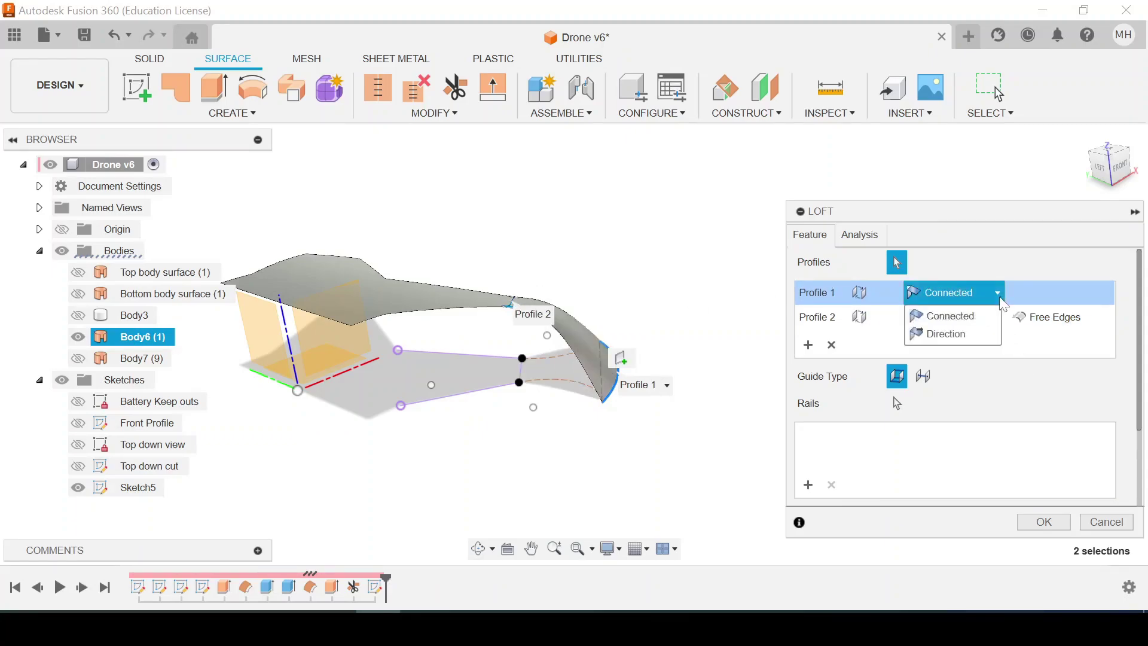
{"action": "left_click", "coordinate": [969, 333]}
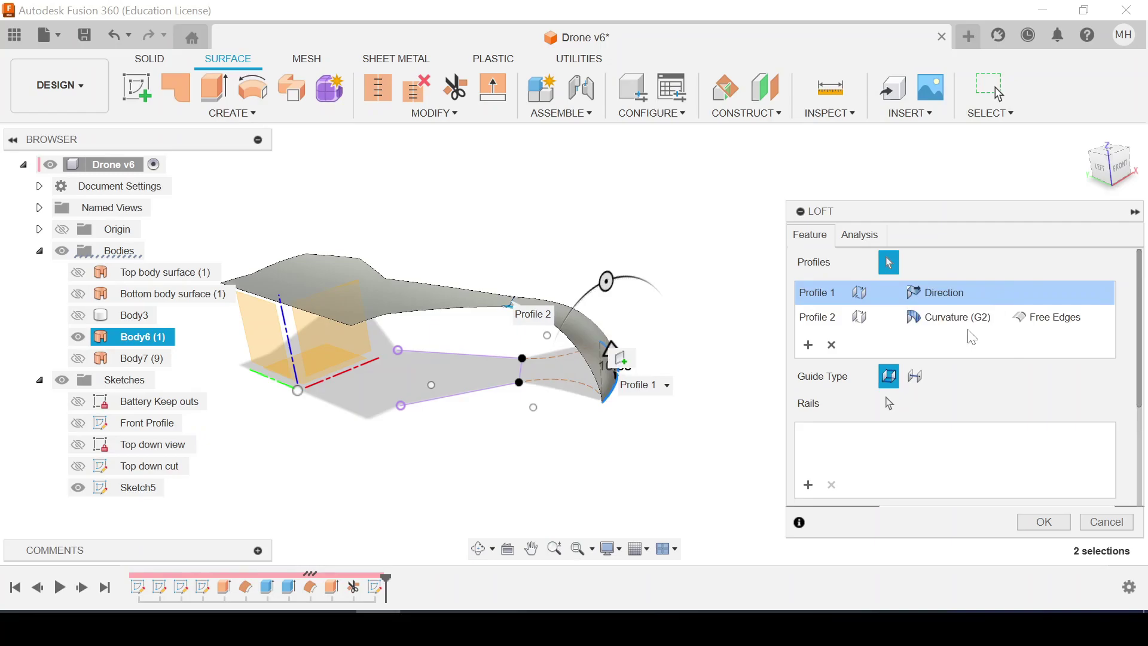
{"action": "left_click", "coordinate": [998, 294]}
Set the plate-edge end to Tangent (G1) and create loft surface Body8
{"action": "left_click", "coordinate": [956, 315]}
{"action": "left_click", "coordinate": [998, 317]}
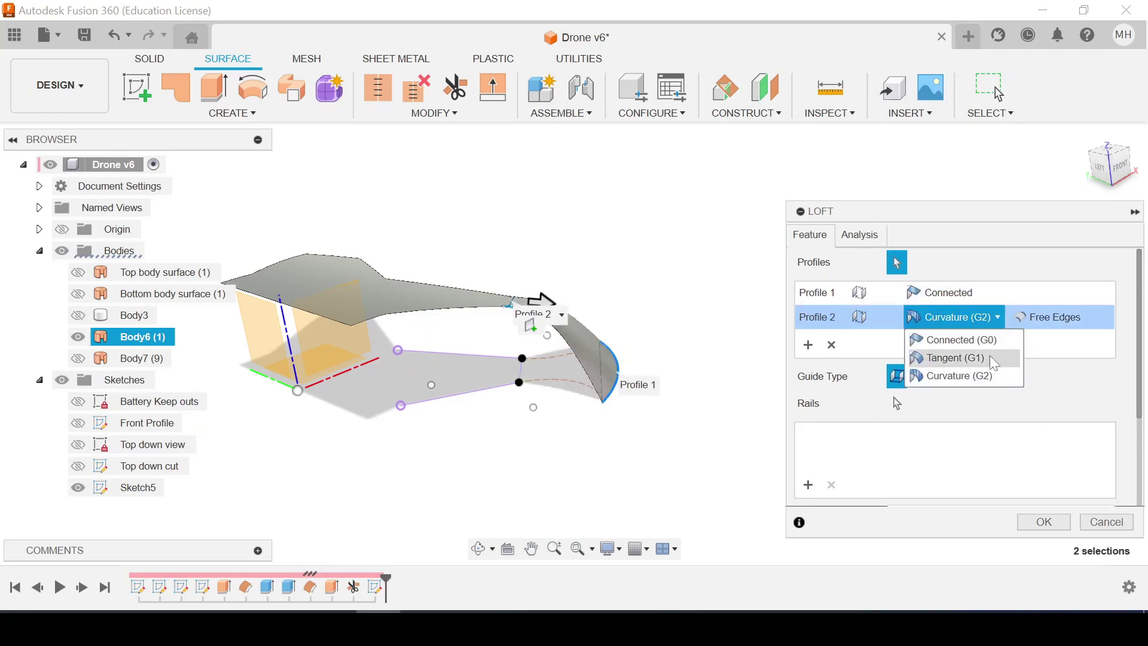
{"action": "left_click", "coordinate": [962, 340]}
{"action": "left_click", "coordinate": [990, 317]}
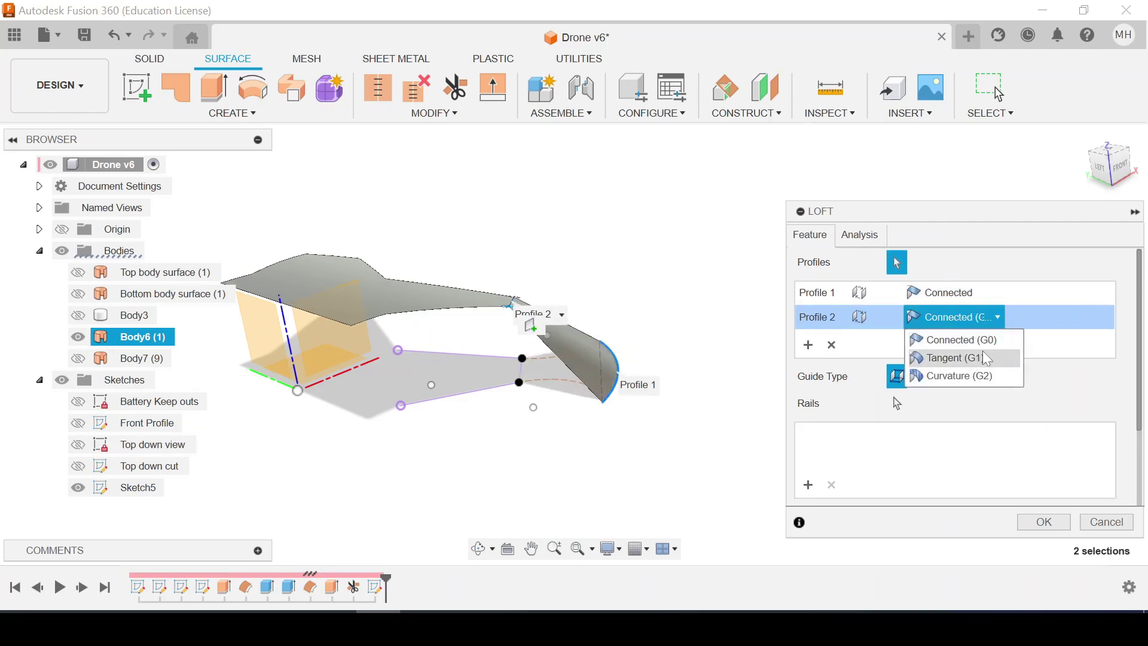
{"action": "left_click", "coordinate": [983, 353]}
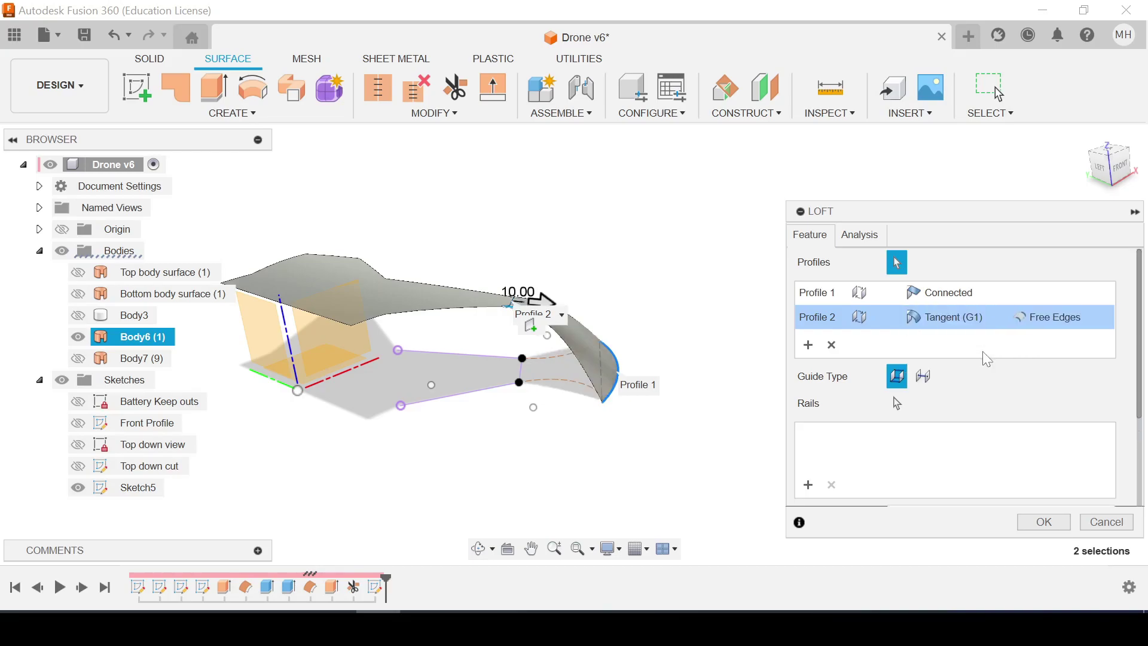
{"action": "left_click", "coordinate": [1045, 524]}
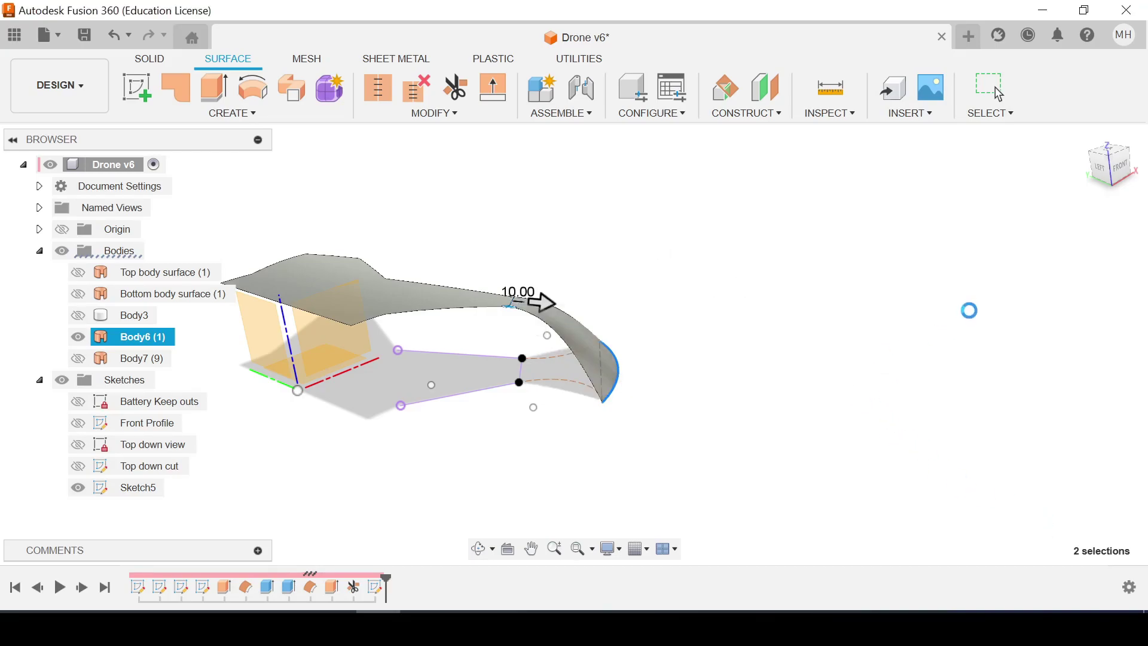
{"action": "middle_click_drag", "start_coordinate": [969, 310], "coordinate": [776, 280], "text": "shift"}
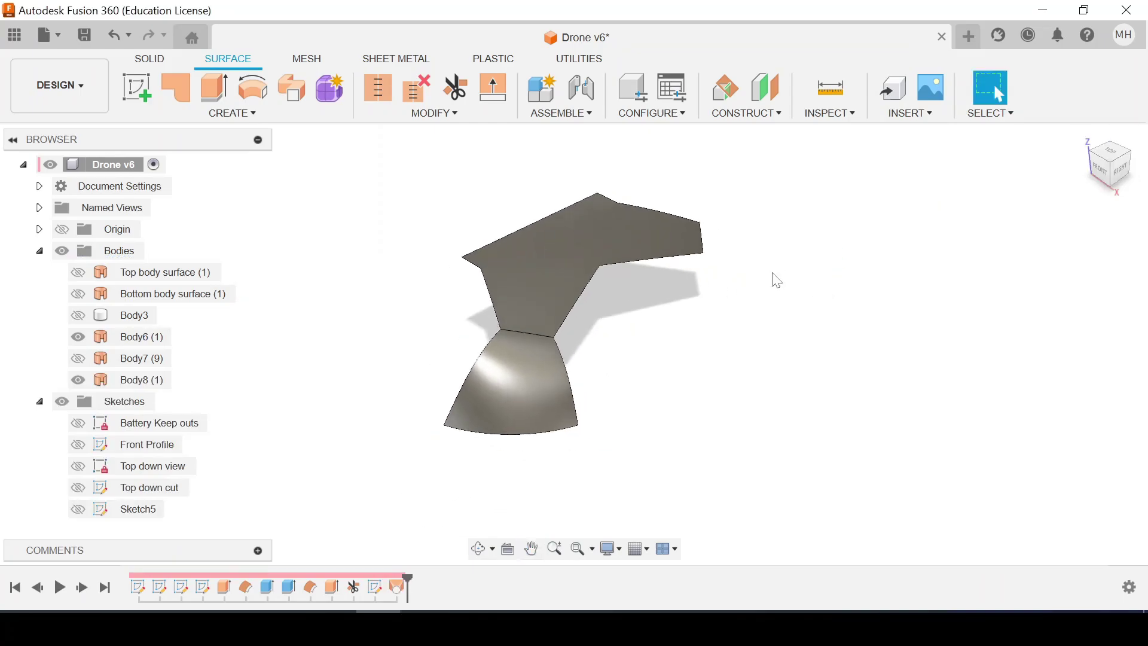